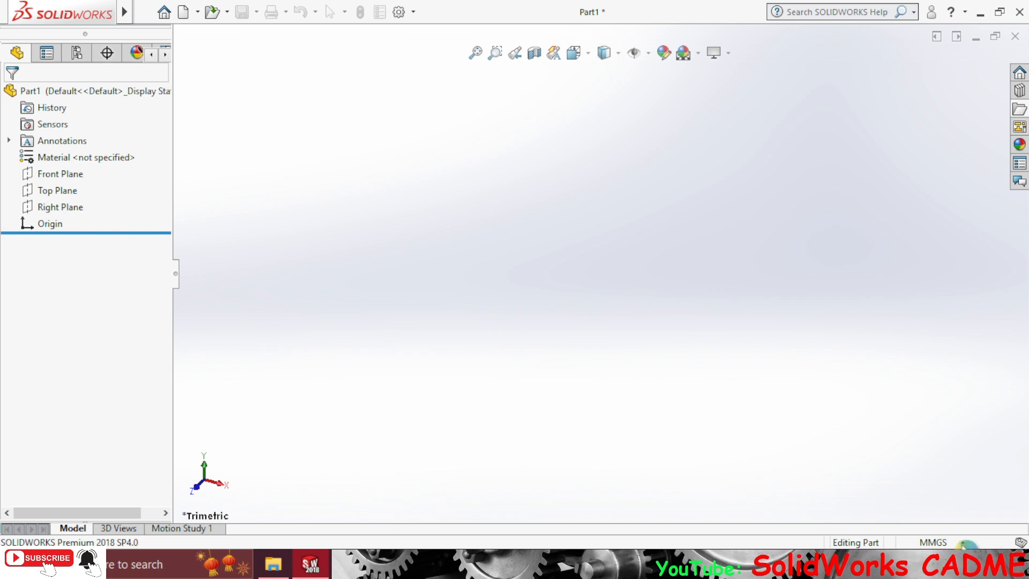
# - Switch the document units to IPS (inch, pound, second) and set the primary dimension unit precision to .123
pyautogui.click(965, 542)
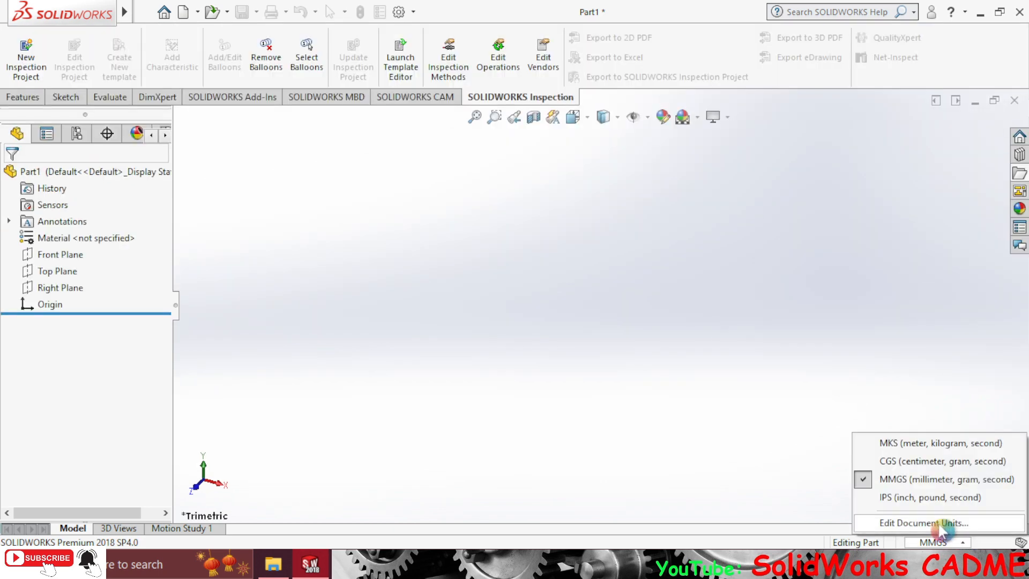
pyautogui.click(911, 498)
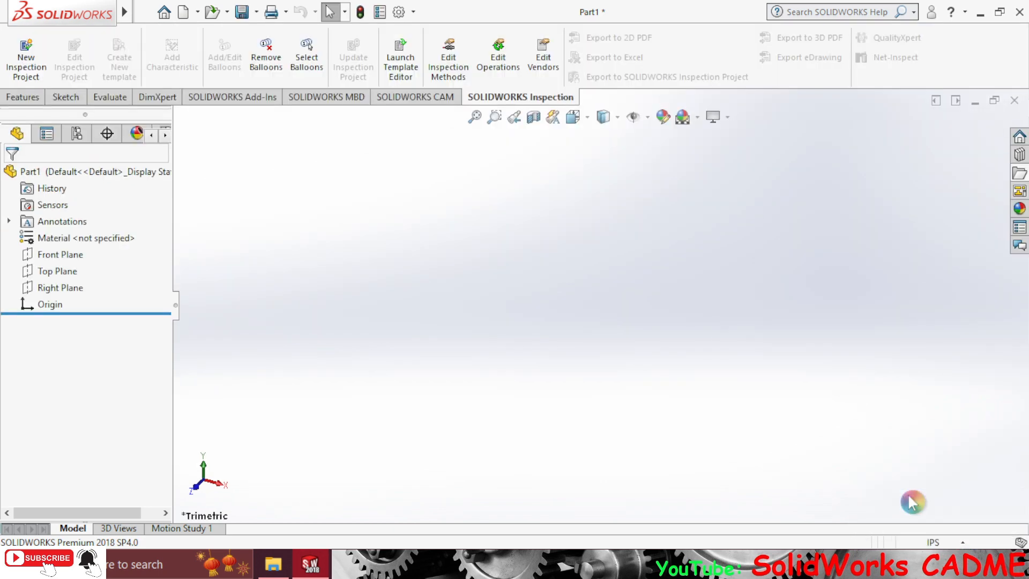
pyautogui.click(413, 12)
pyautogui.click(416, 32)
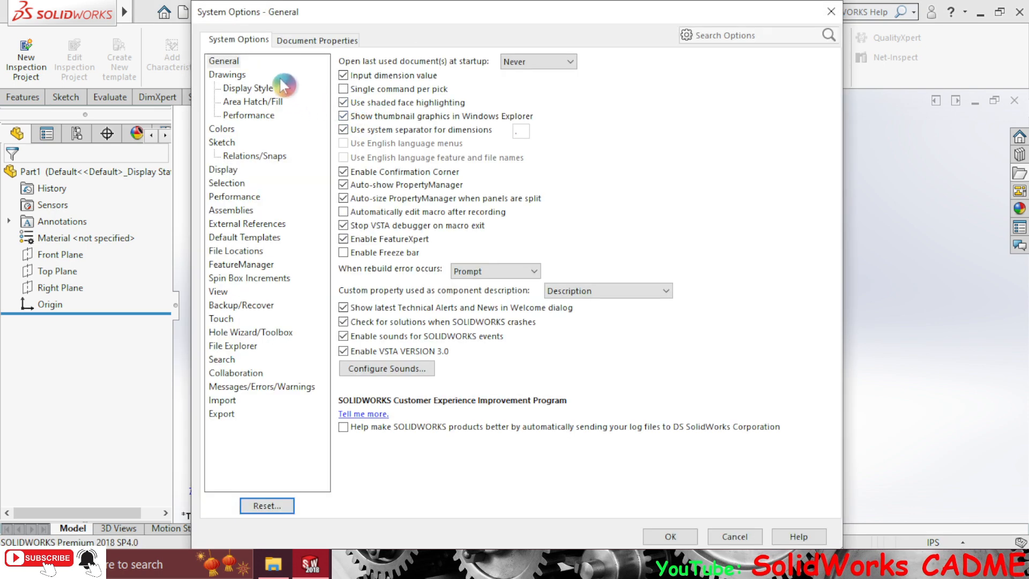
pyautogui.click(294, 37)
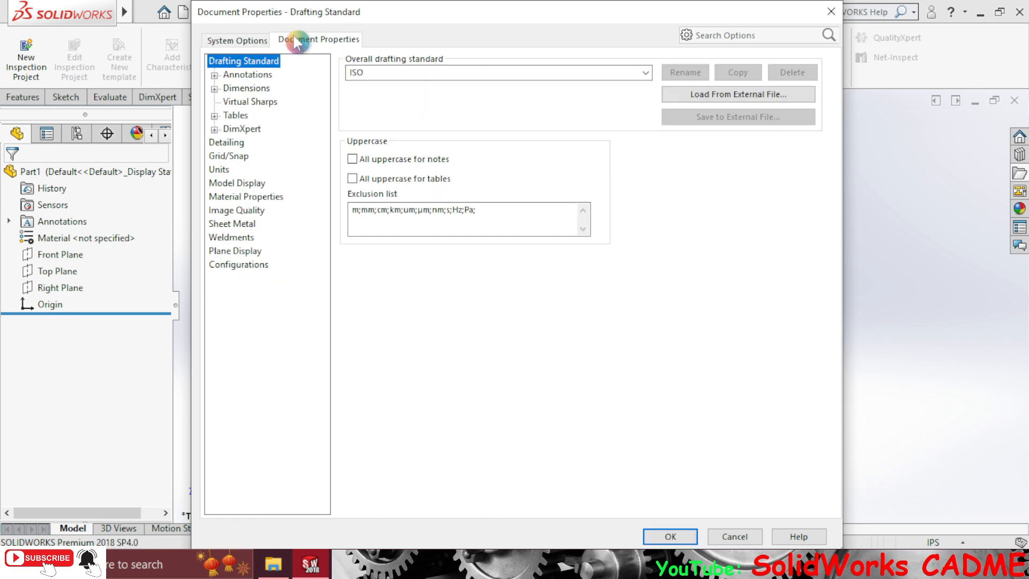
pyautogui.click(255, 92)
pyautogui.click(412, 202)
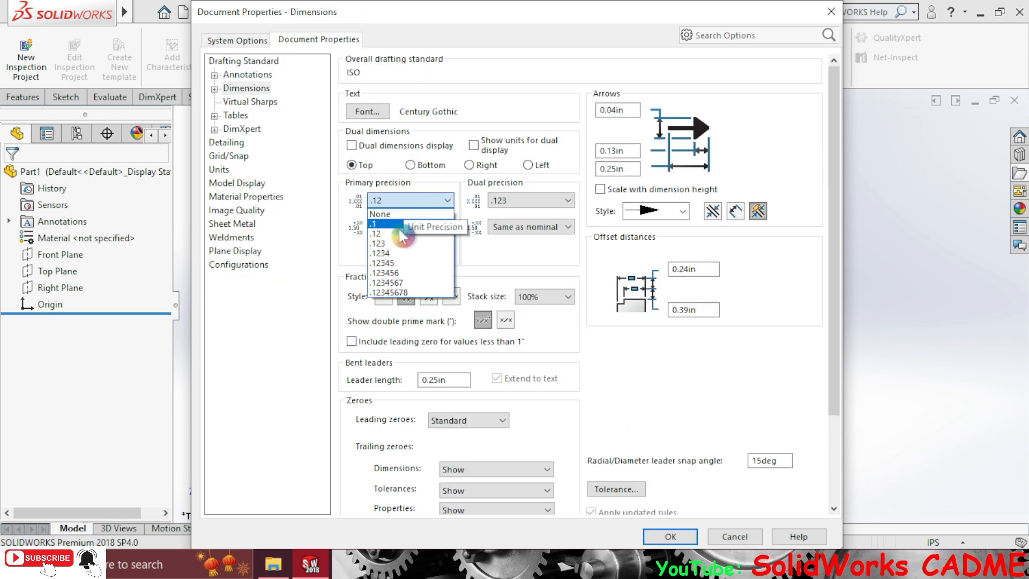
pyautogui.click(399, 243)
# - Set the tolerance precision to .123 for both primary and dual dimensions and accept the document properties
pyautogui.click(410, 226)
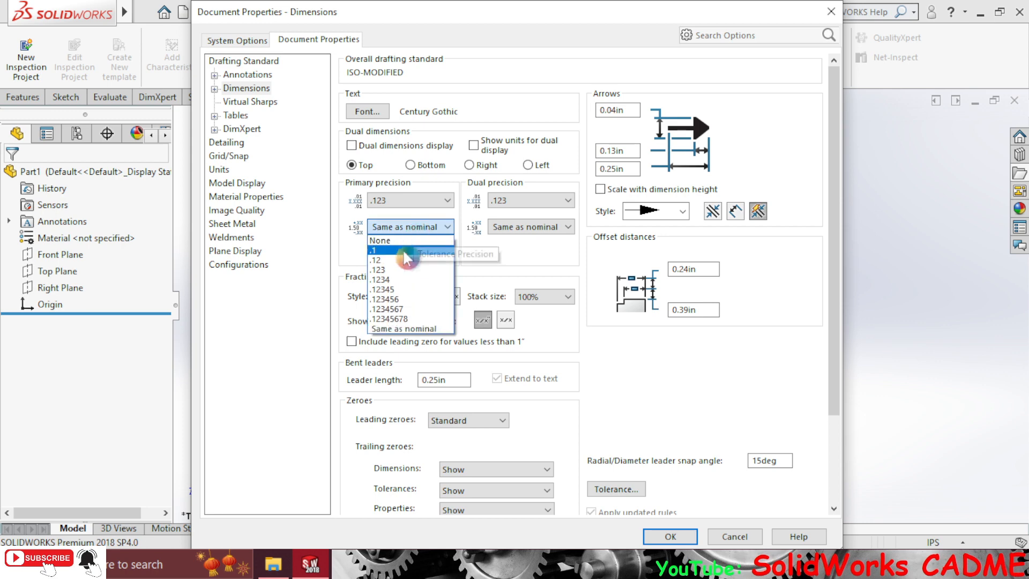
pyautogui.click(378, 270)
pyautogui.click(507, 228)
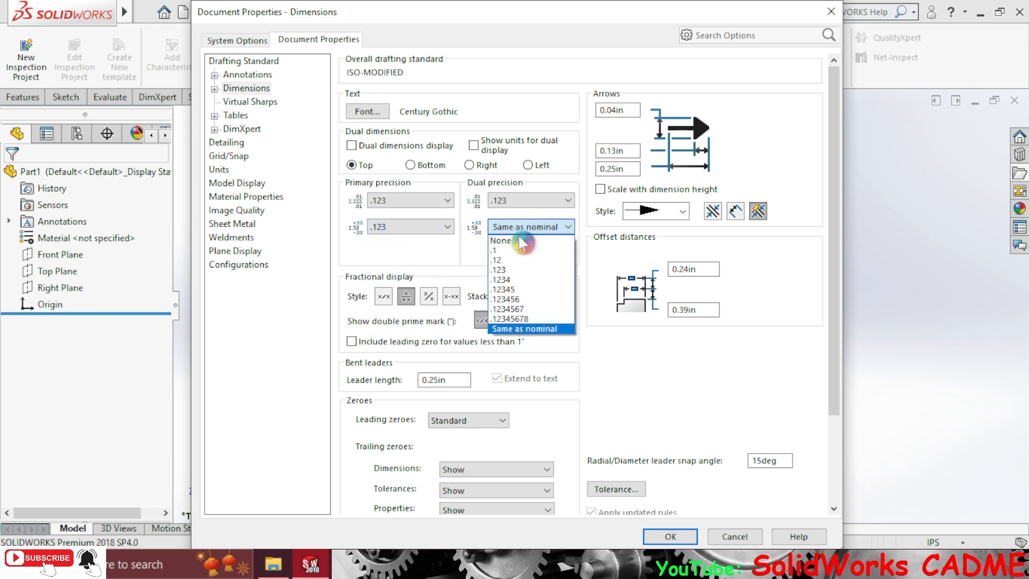
pyautogui.click(507, 269)
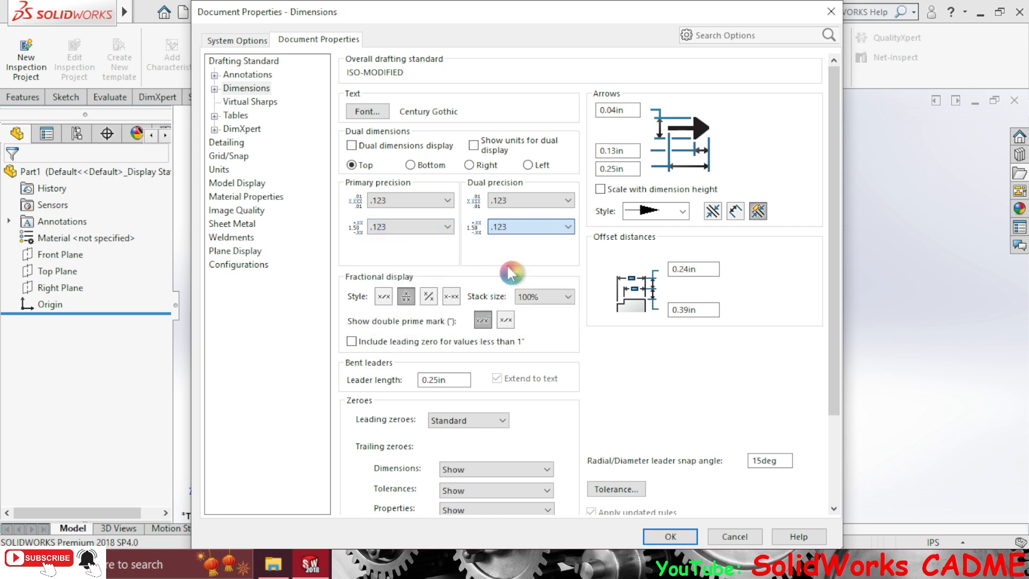
pyautogui.click(665, 536)
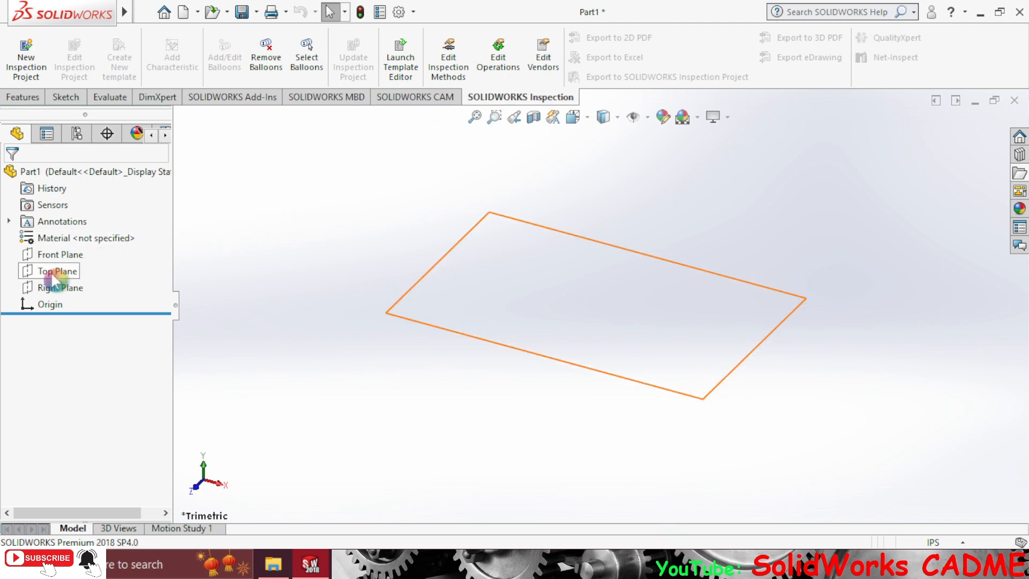
# - On the Top Plane, sketch an open three-line U from the origin: about 2 in up, 4.64 in left, and back down level with the origin
pyautogui.click(56, 272)
pyautogui.click(134, 259)
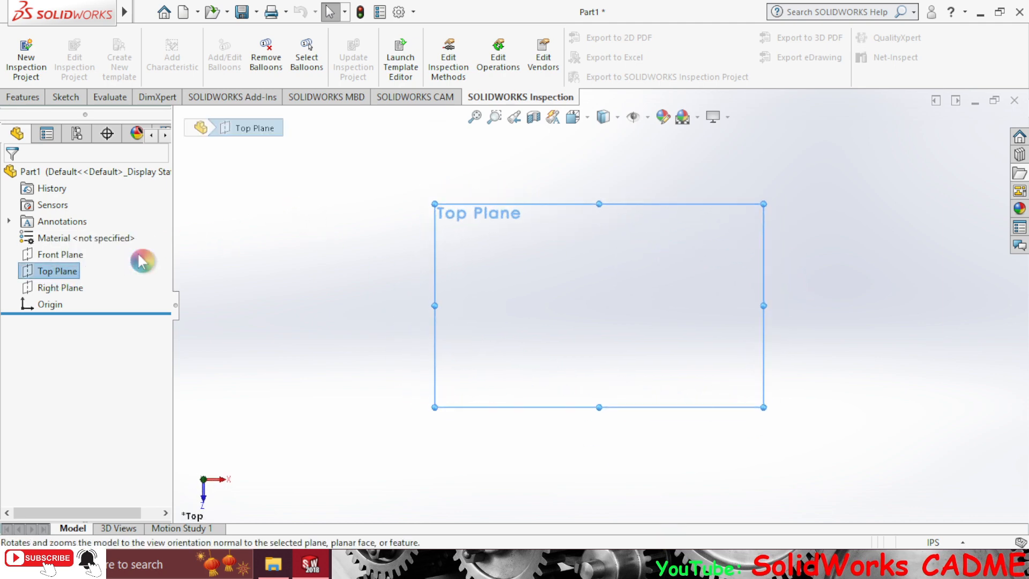
pyautogui.click(67, 97)
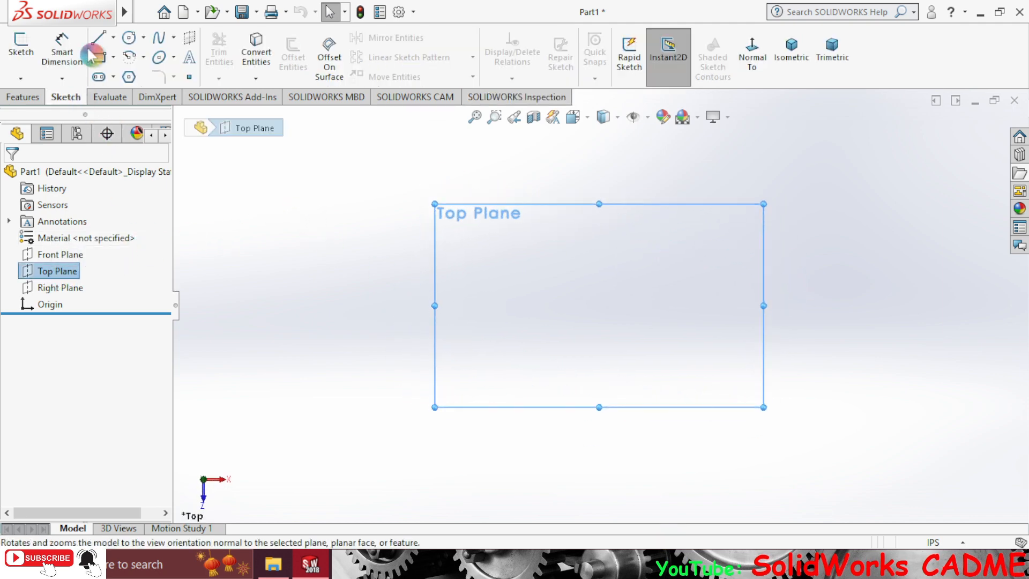
pyautogui.click(100, 41)
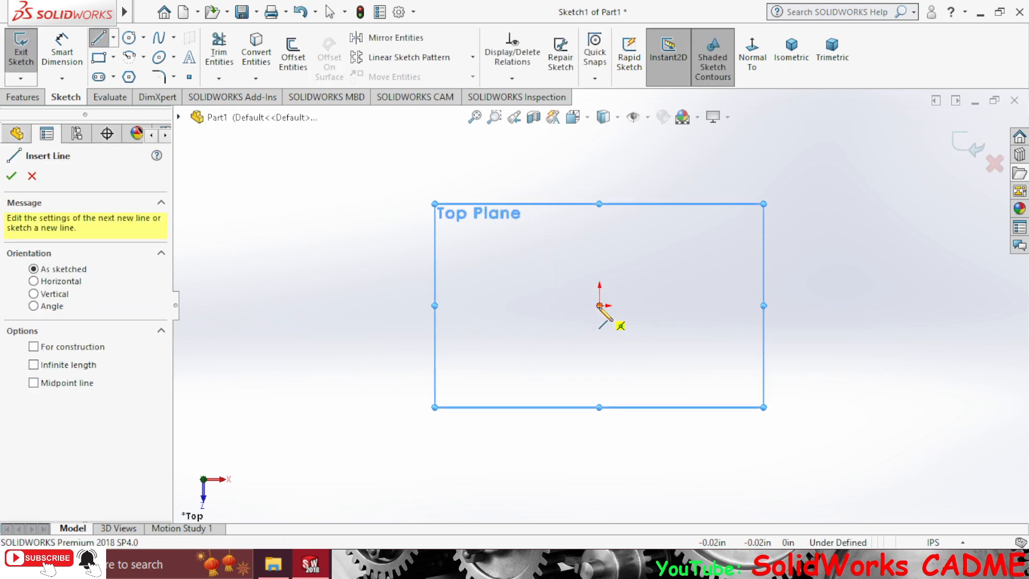
pyautogui.click(600, 305)
pyautogui.click(599, 160)
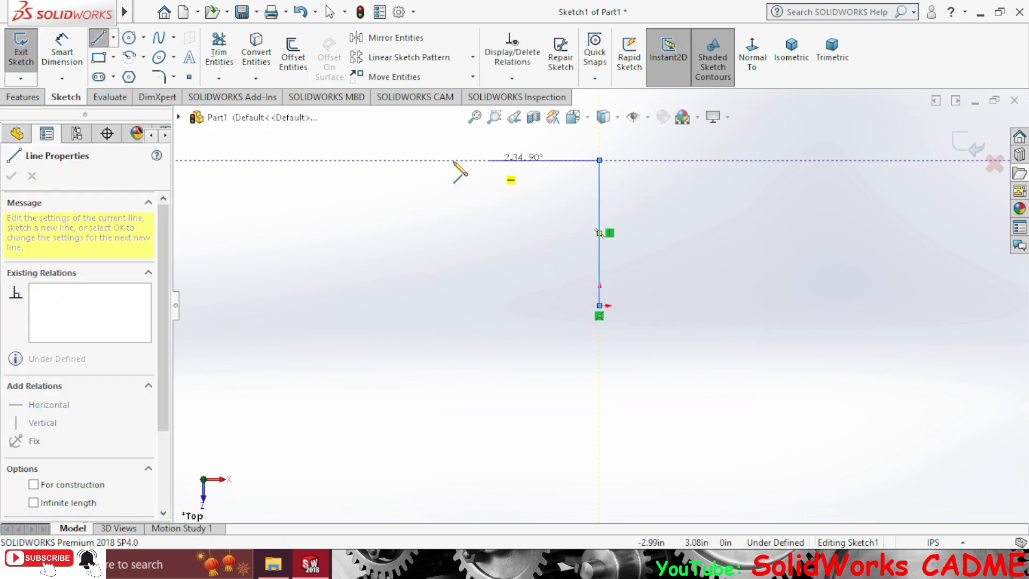
pyautogui.click(381, 159)
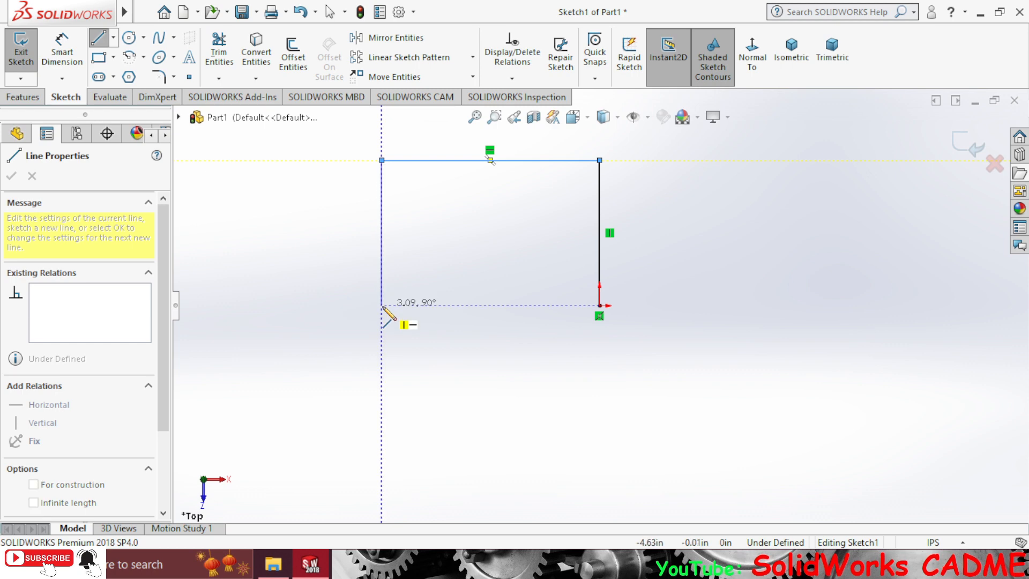
pyautogui.click(382, 306)
# - Dimension the horizontal line of the U-shaped sketch to 3 in
pyautogui.click(62, 54)
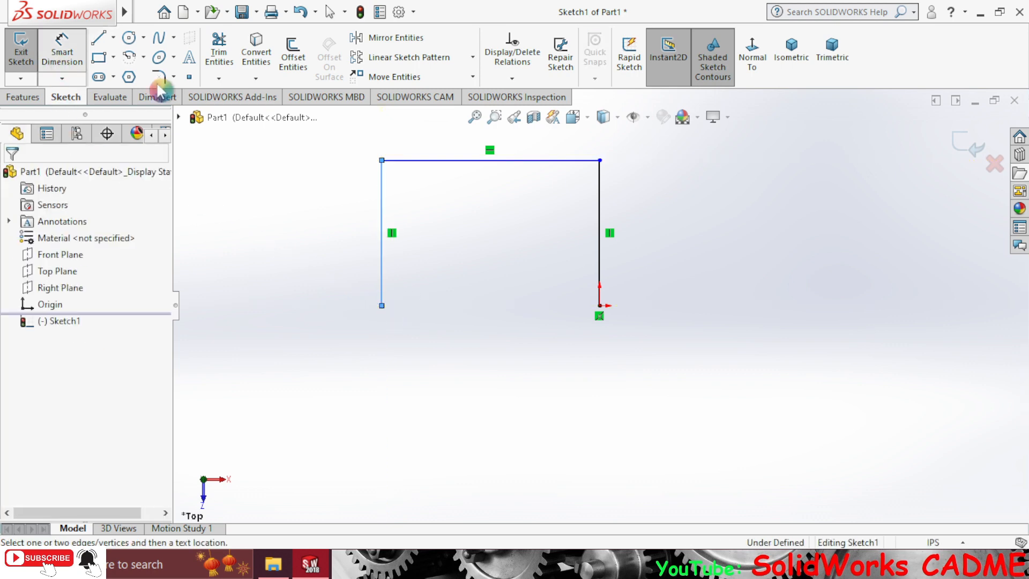
pyautogui.click(487, 160)
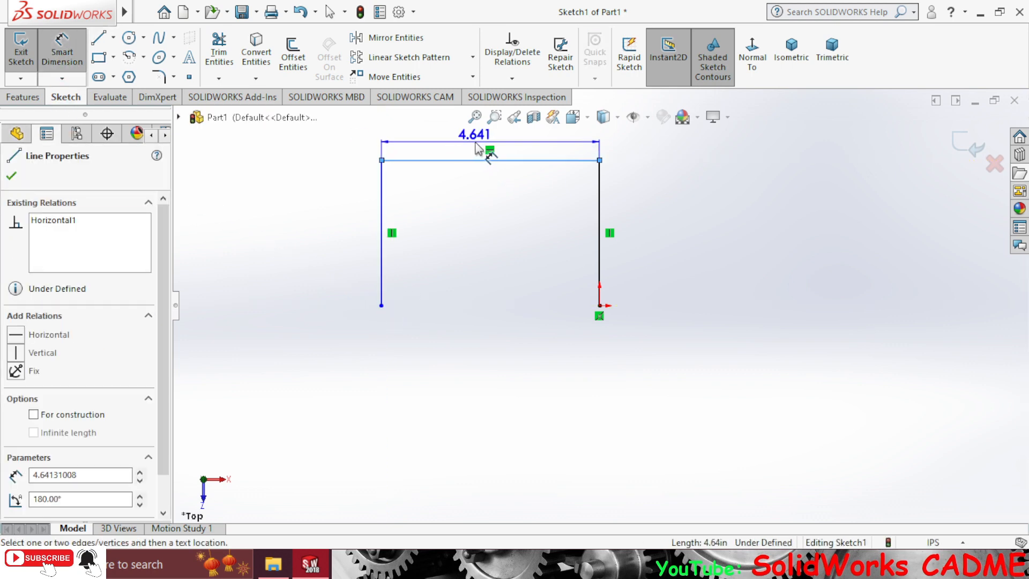
pyautogui.click(475, 148)
pyautogui.write('3')
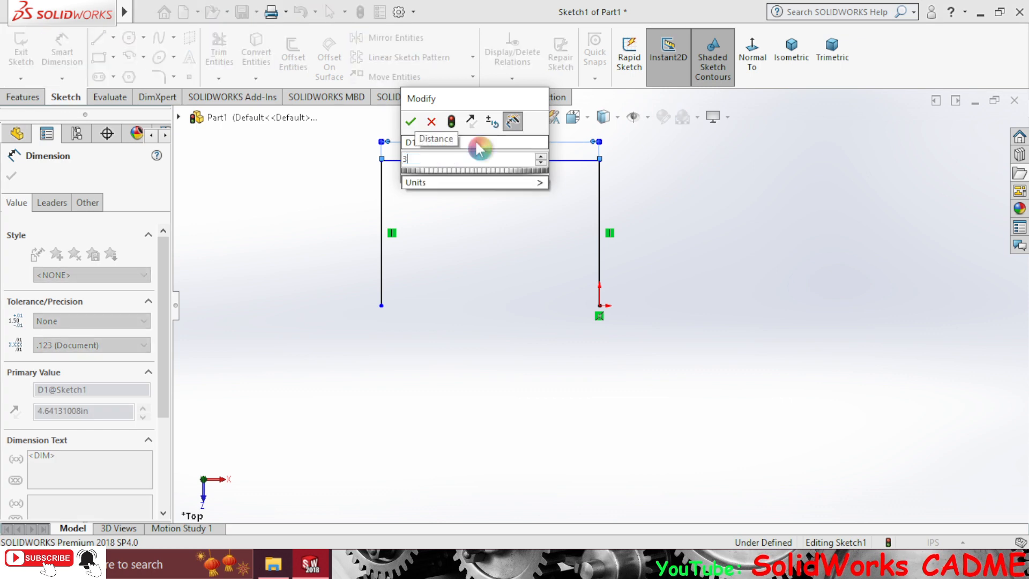
pyautogui.press('Return')
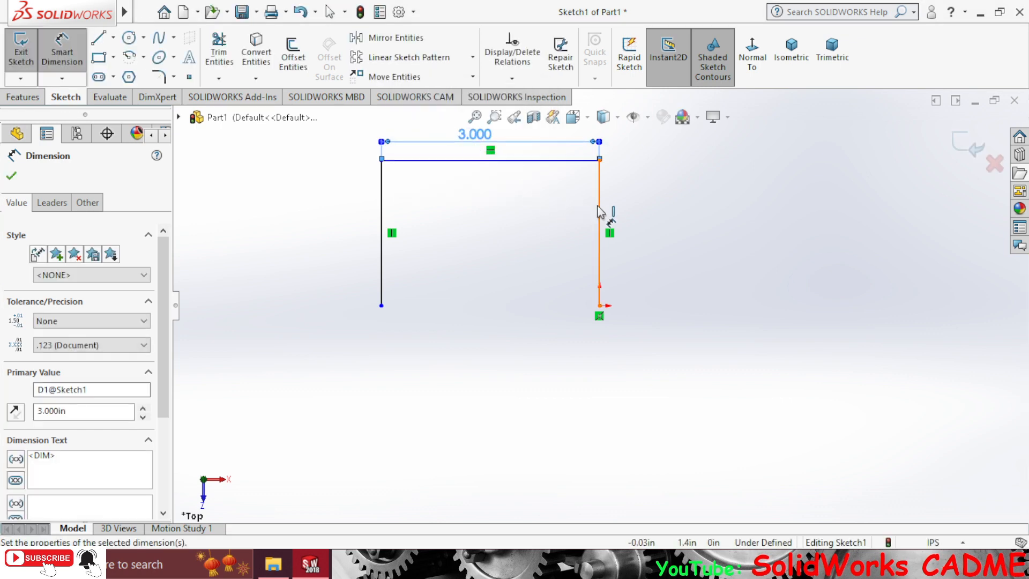
# - Dimension the vertical line that starts at the origin to 2.5 in
pyautogui.click(634, 215)
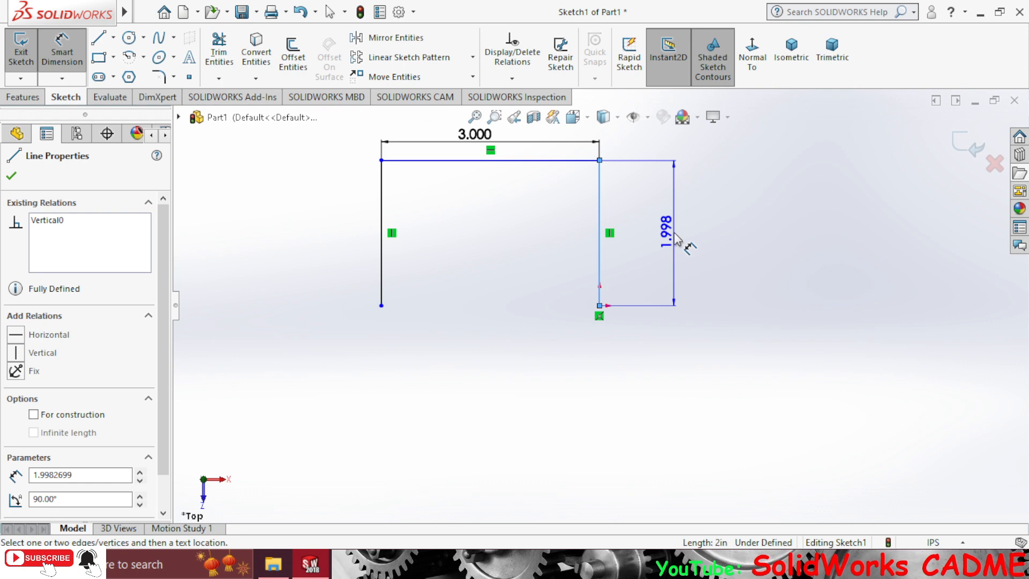
pyautogui.click(681, 242)
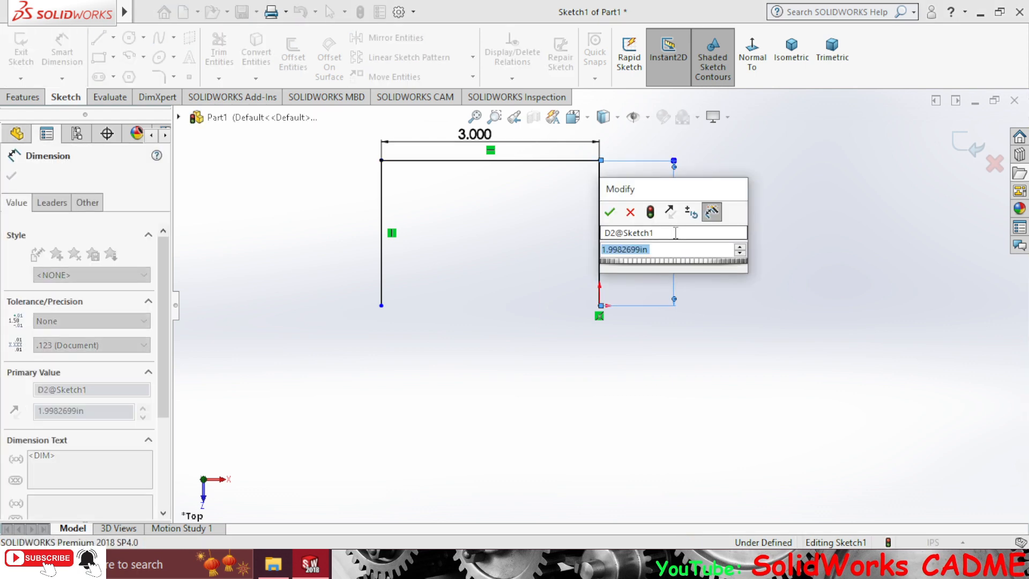
pyautogui.write('2.5')
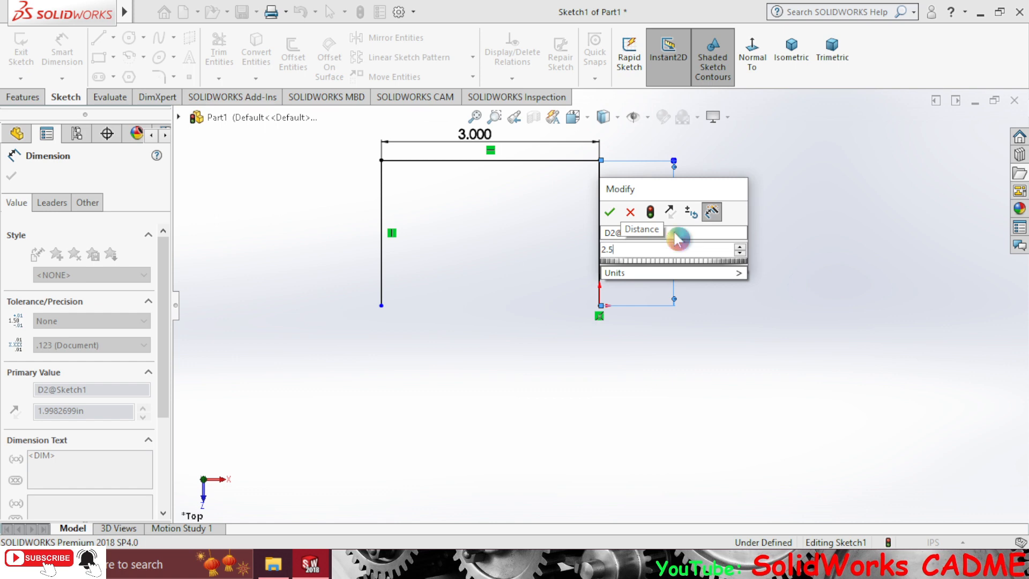
pyautogui.press('Return')
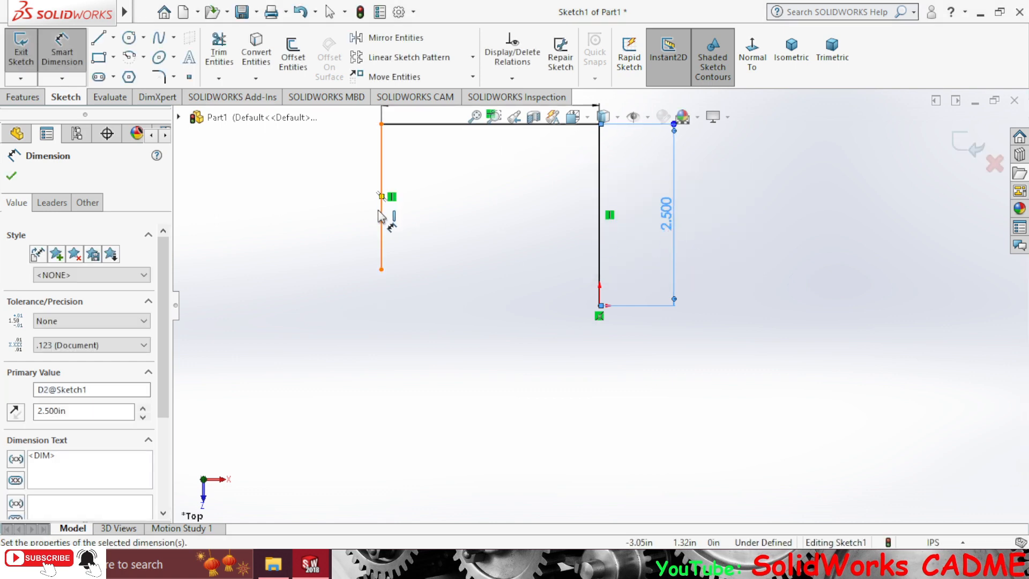
# - Dimension the other vertical line, opposite the origin, to 2.5 in and finish the sketch
pyautogui.click(381, 216)
pyautogui.click(324, 229)
pyautogui.write('2.')
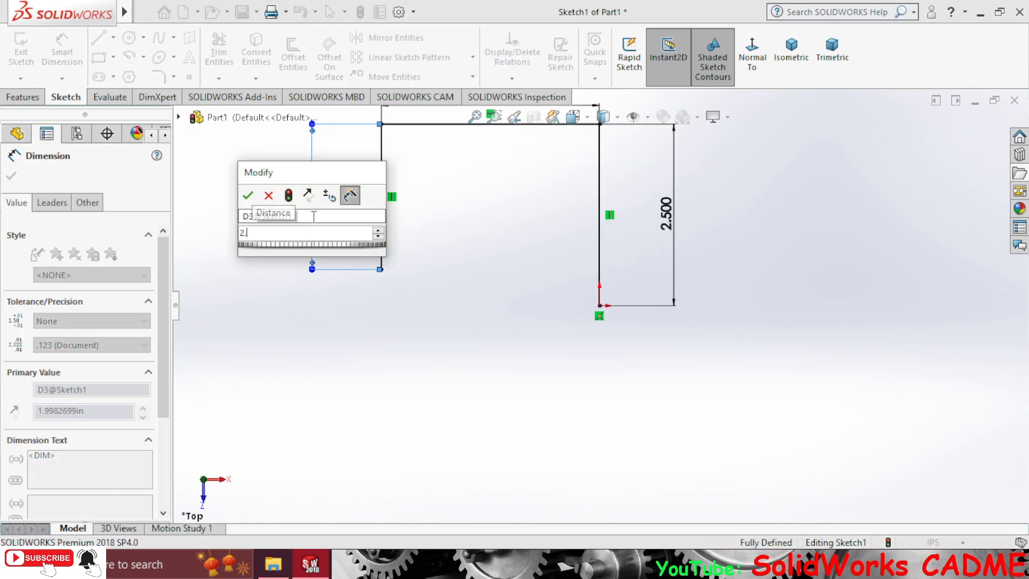
pyautogui.write('5')
pyautogui.press('Return')
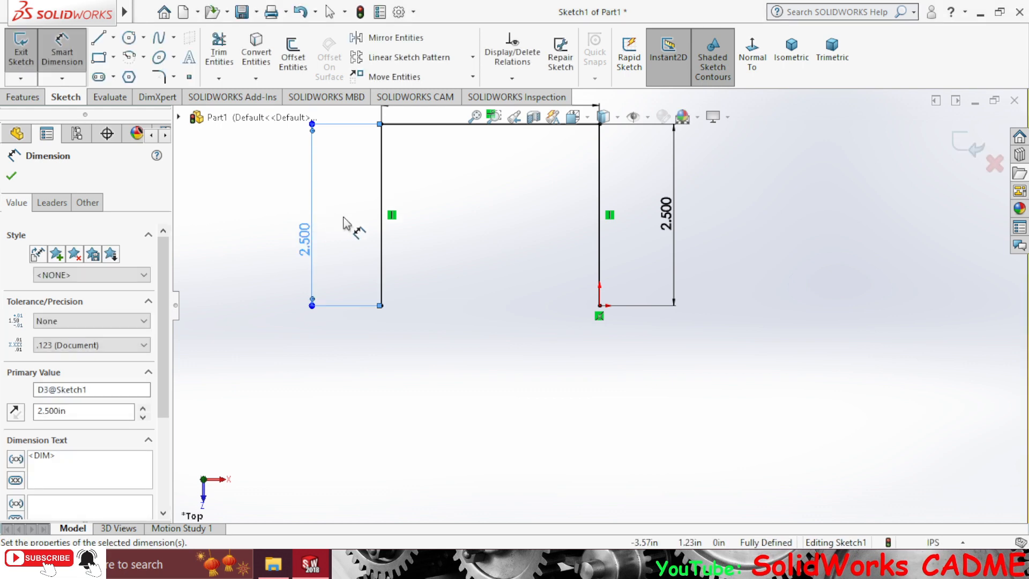
pyautogui.click(965, 150)
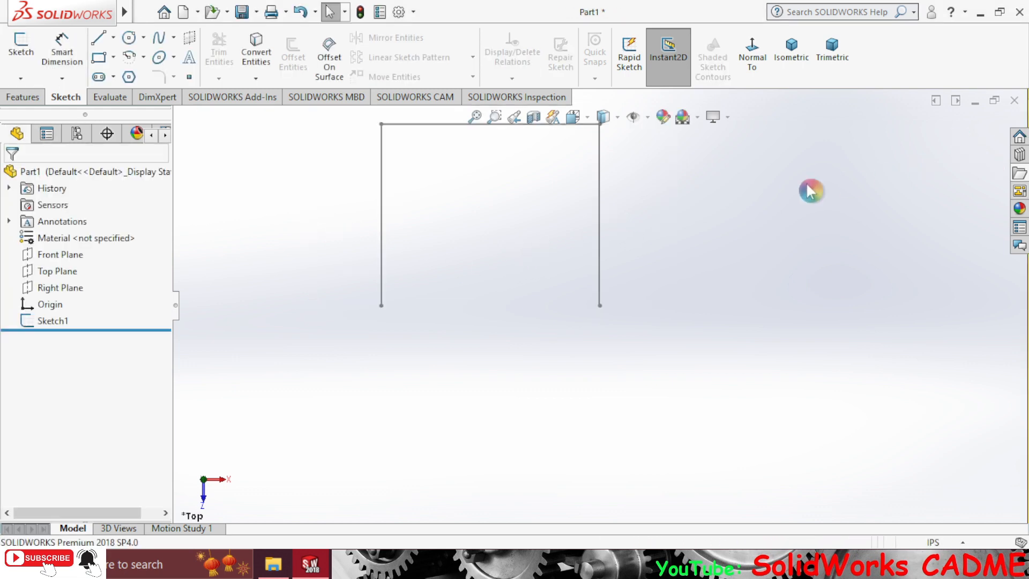
# - On the Front Plane, sketch a line from the origin about 0.7 in straight down, continuing about 0.35 in left
pyautogui.click(71, 254)
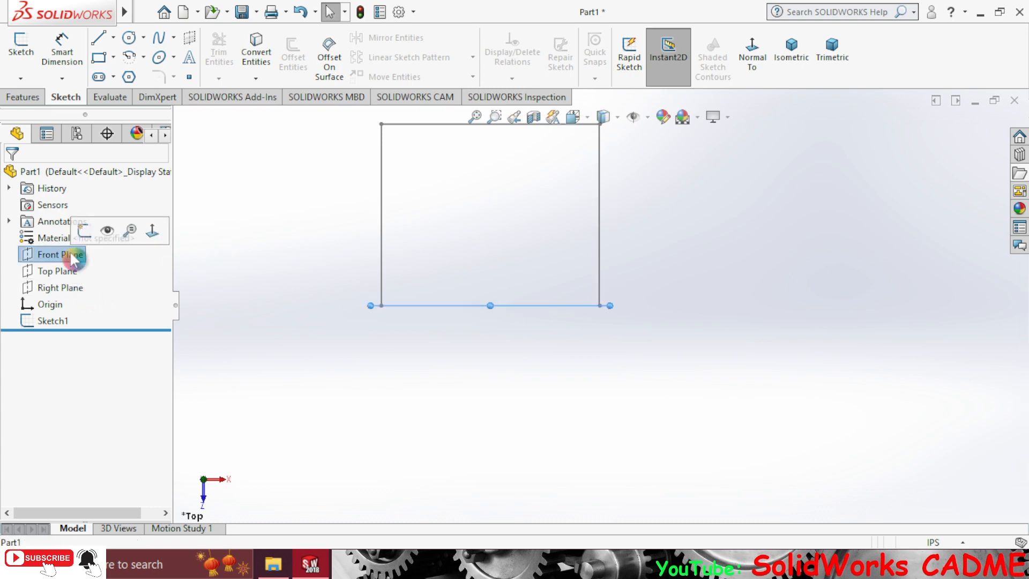
pyautogui.click(152, 236)
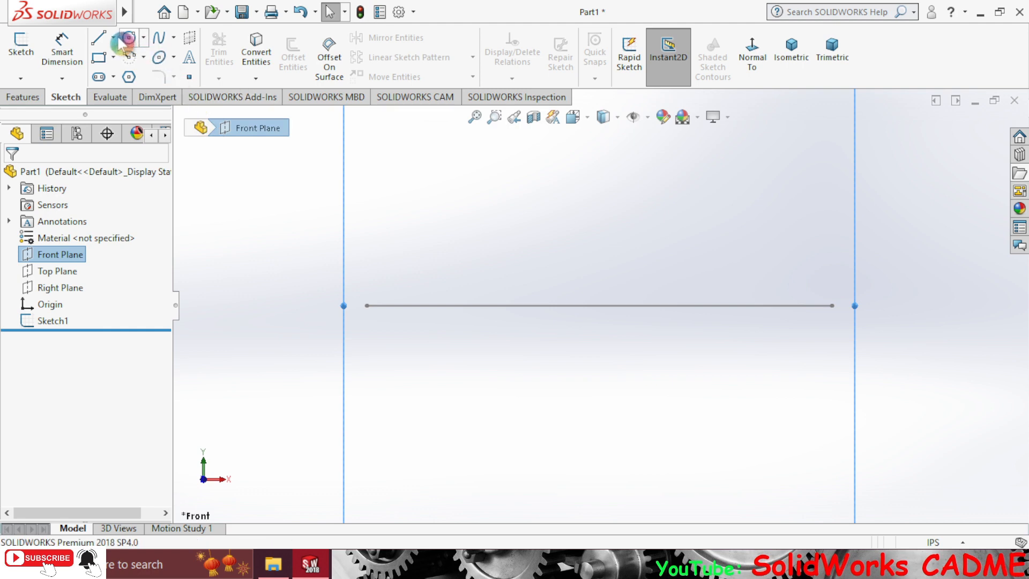
pyautogui.click(98, 38)
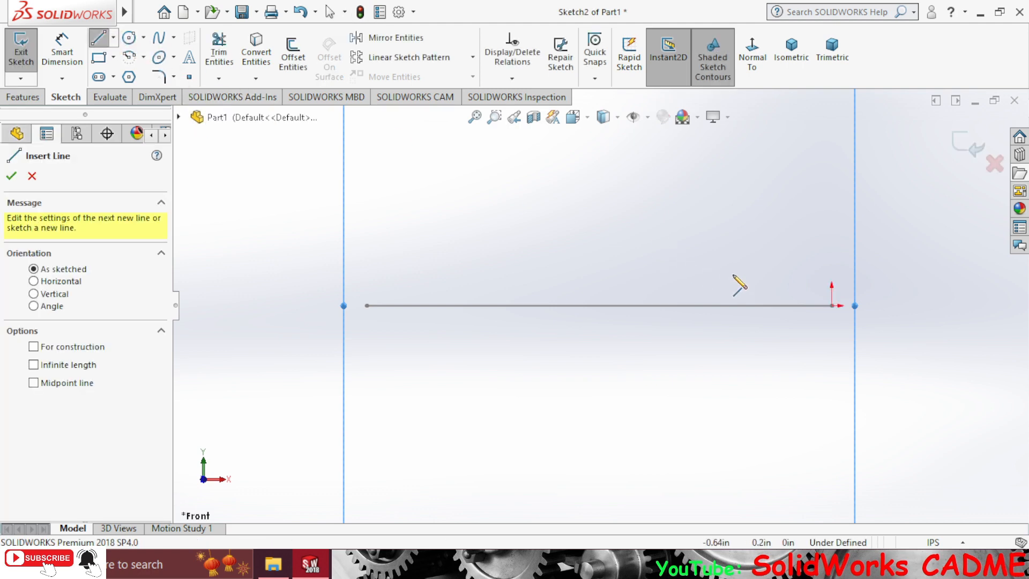
pyautogui.click(831, 305)
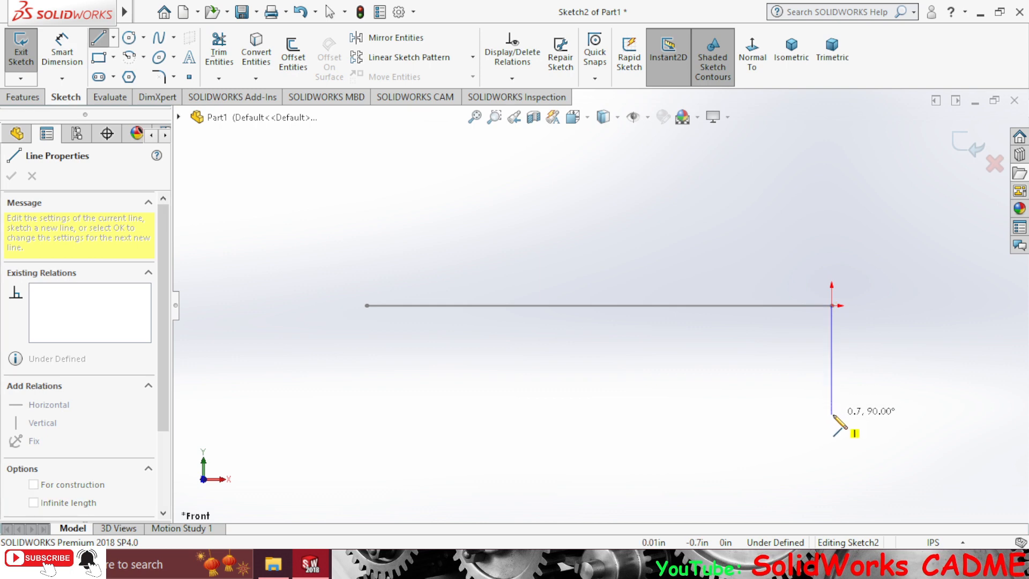
pyautogui.click(832, 414)
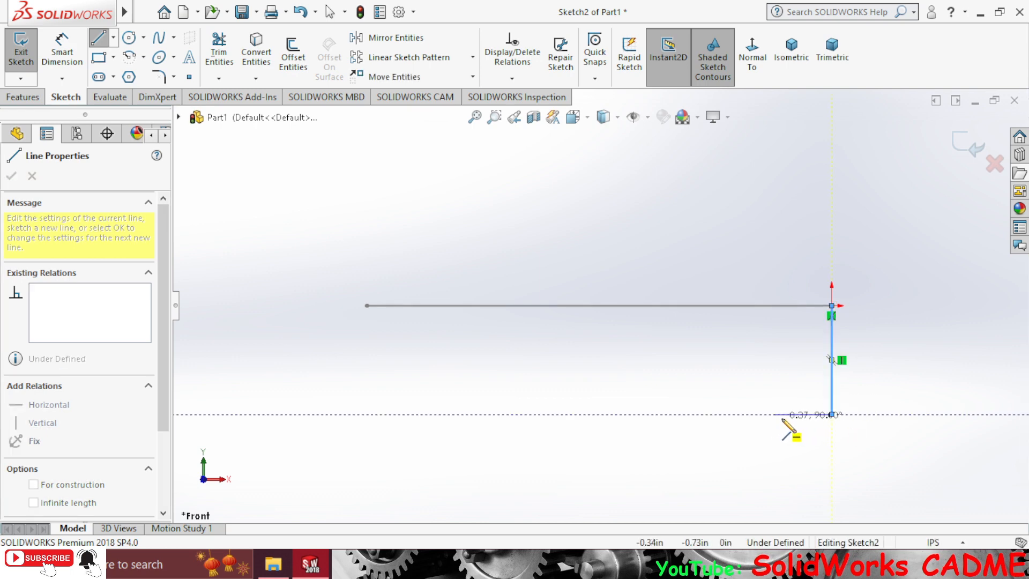
pyautogui.click(779, 414)
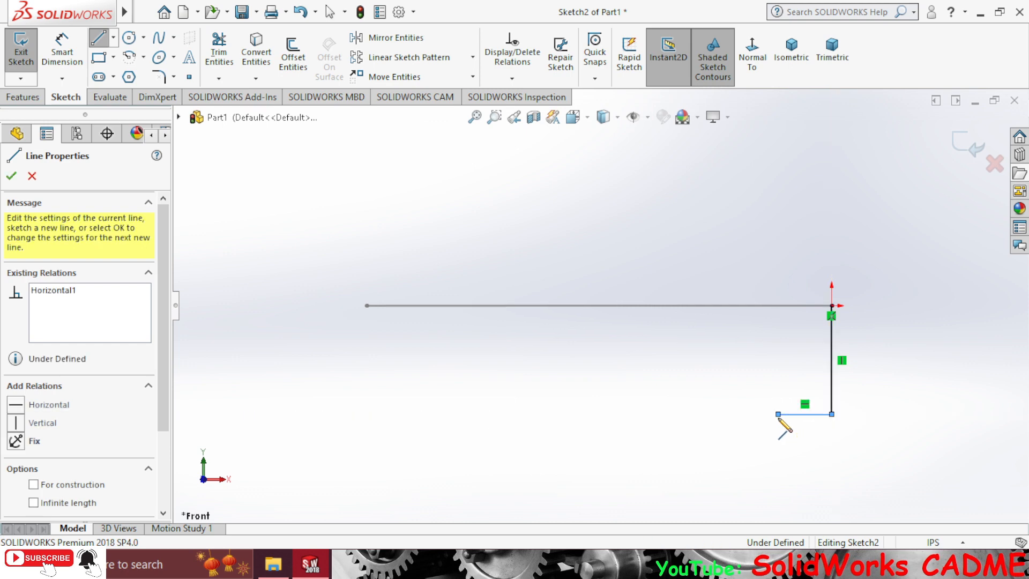
# - Continue the profile about 0.79 in down, 0.39 in left, 1 in up and 0.48 in right, closing it up to the existing line and origin
pyautogui.press('z')
pyautogui.press('z')
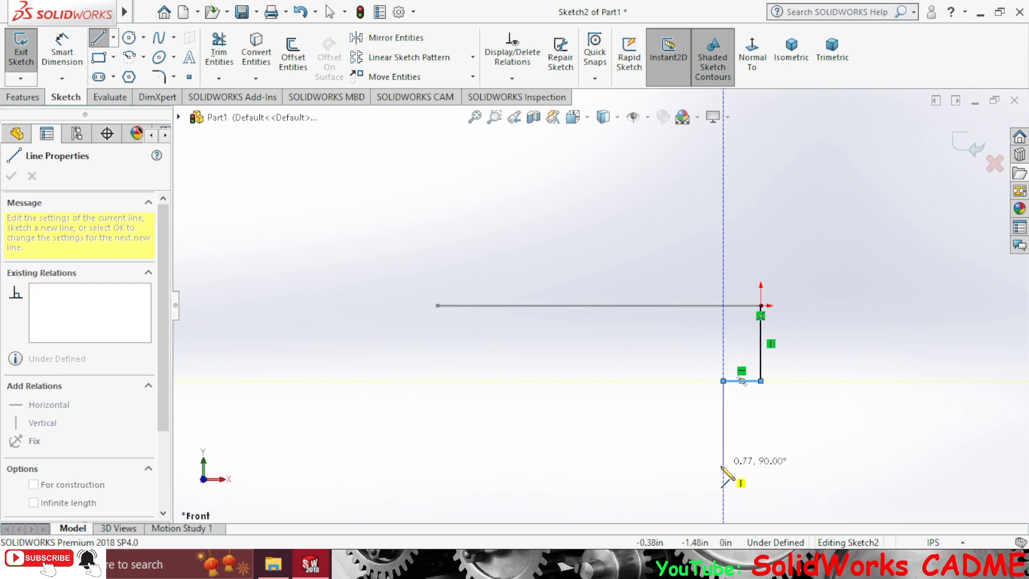
pyautogui.click(723, 465)
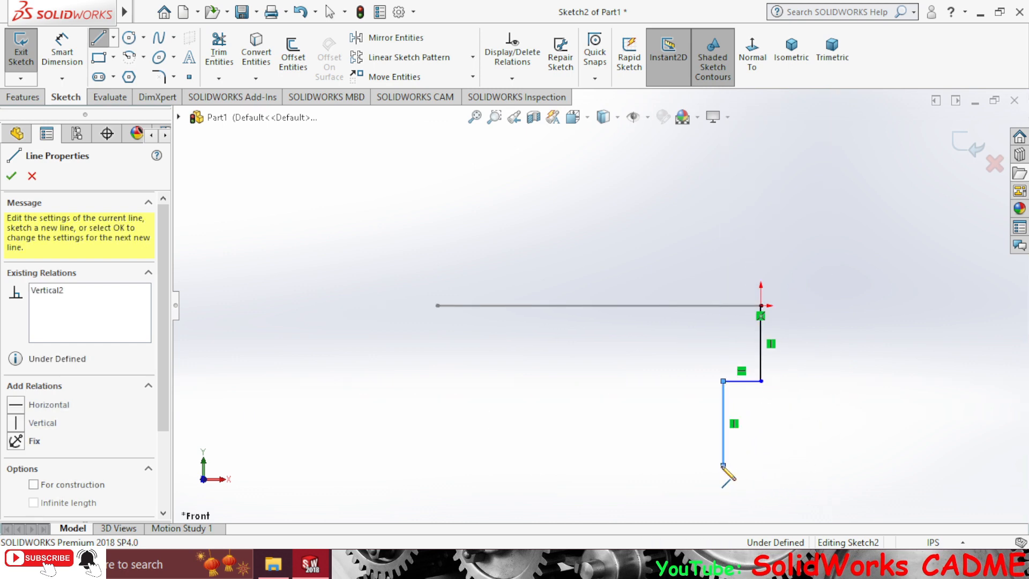
pyautogui.click(681, 465)
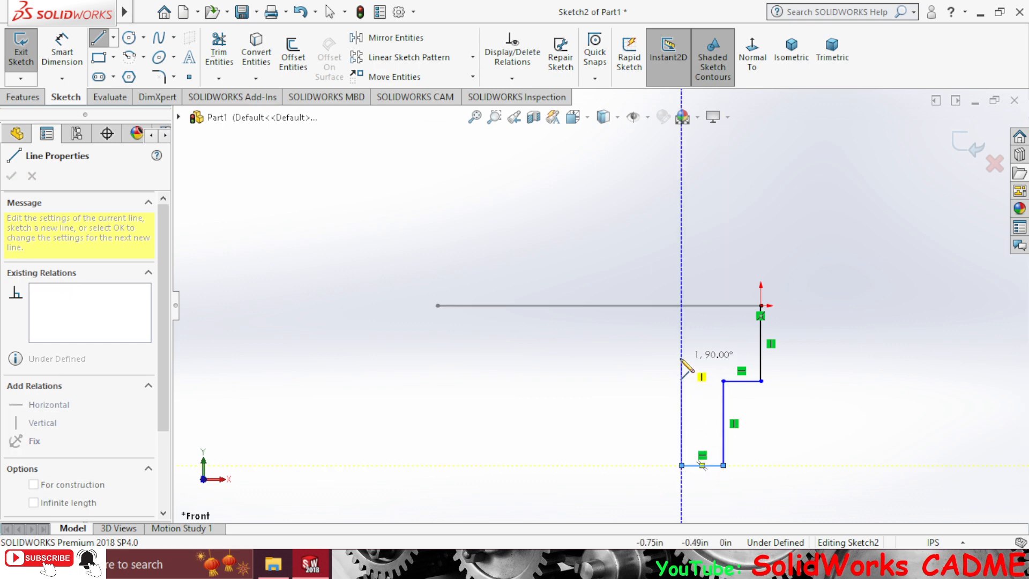
pyautogui.click(681, 357)
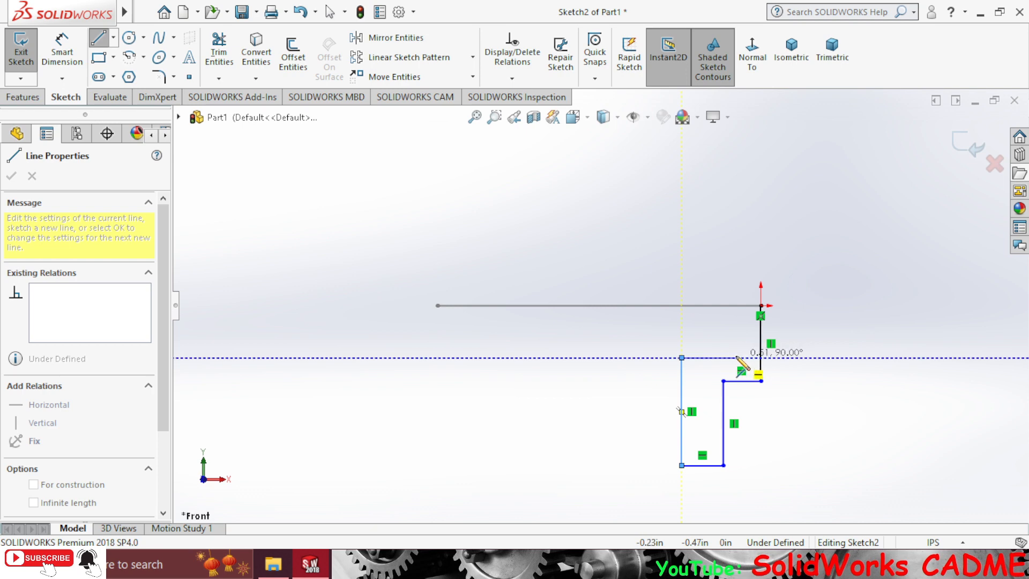
pyautogui.click(734, 357)
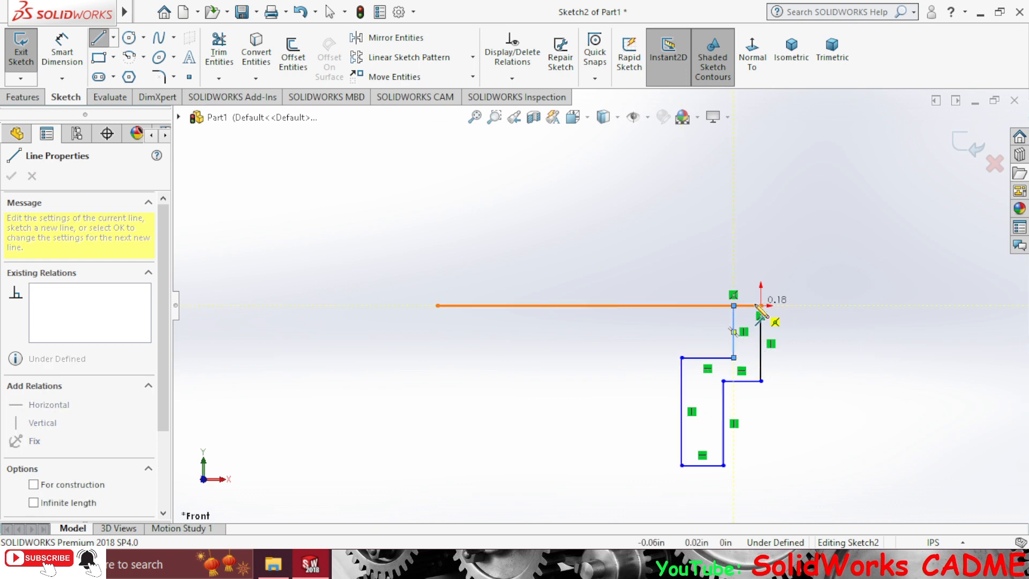
pyautogui.click(734, 306)
pyautogui.click(62, 49)
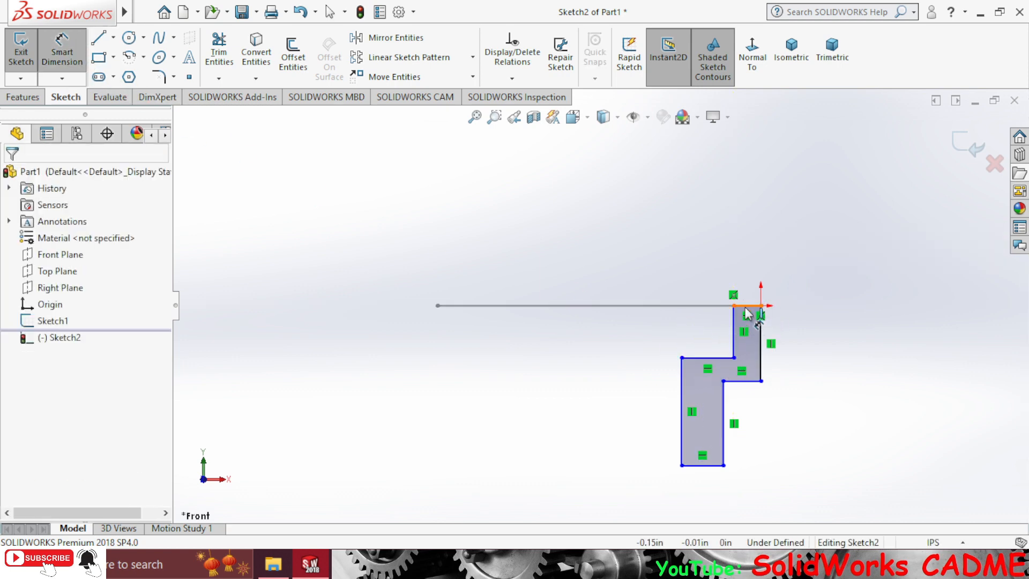
pyautogui.click(749, 306)
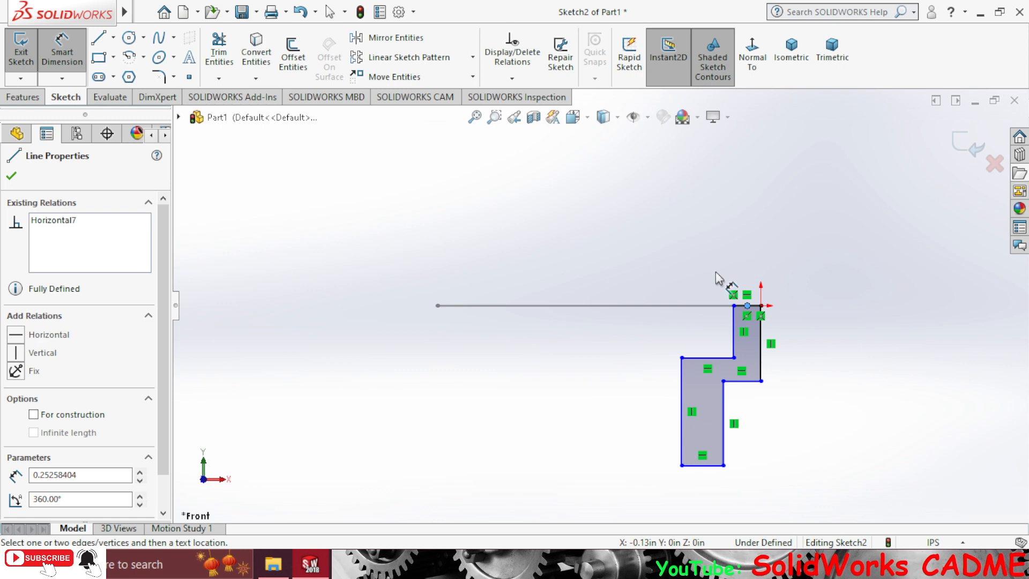
pyautogui.press('Escape')
# - Dimension the top edge of the stepped profile, which starts at the origin, to 3/8 in
pyautogui.click(62, 51)
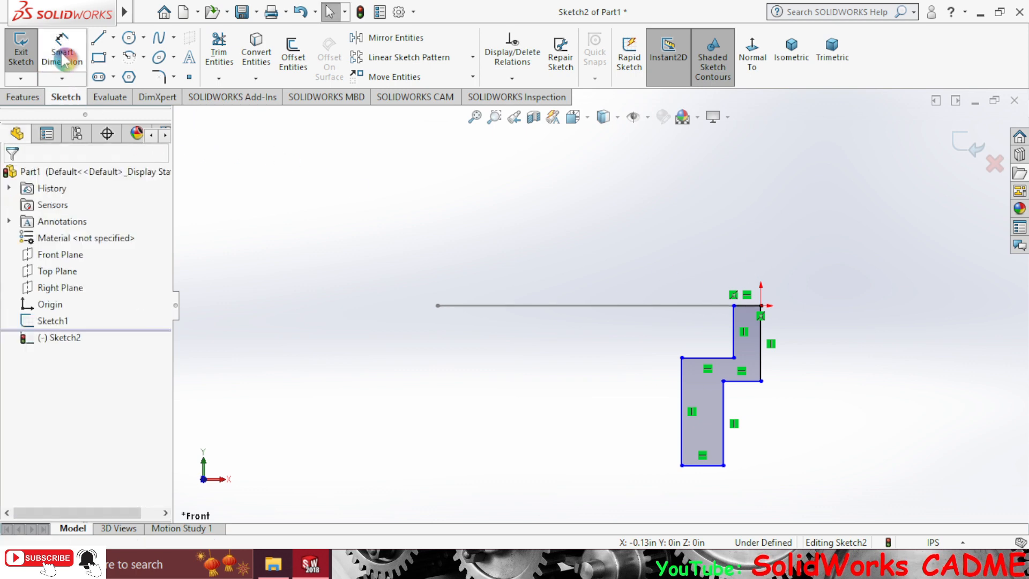
pyautogui.click(62, 49)
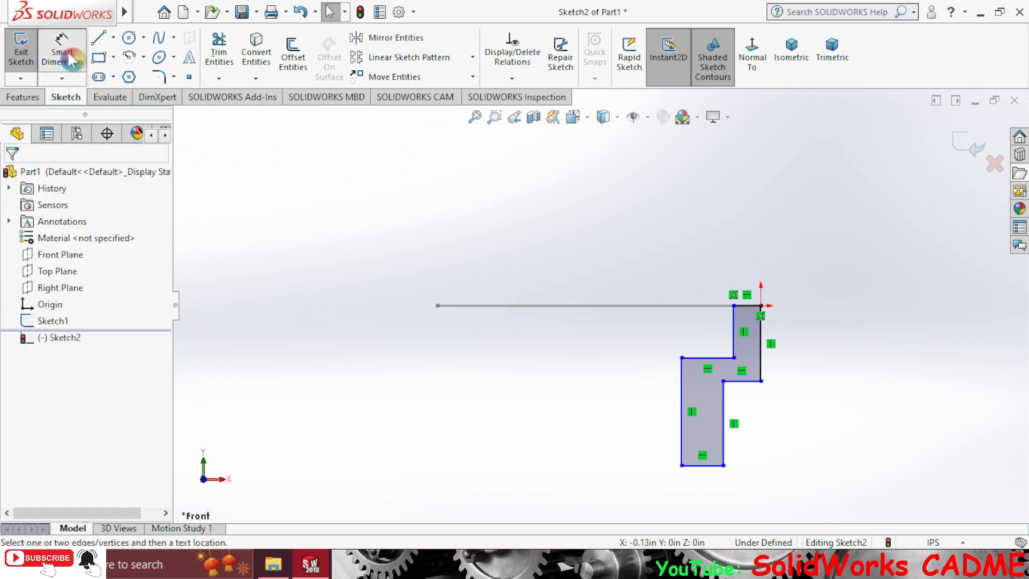
pyautogui.click(745, 306)
pyautogui.click(744, 258)
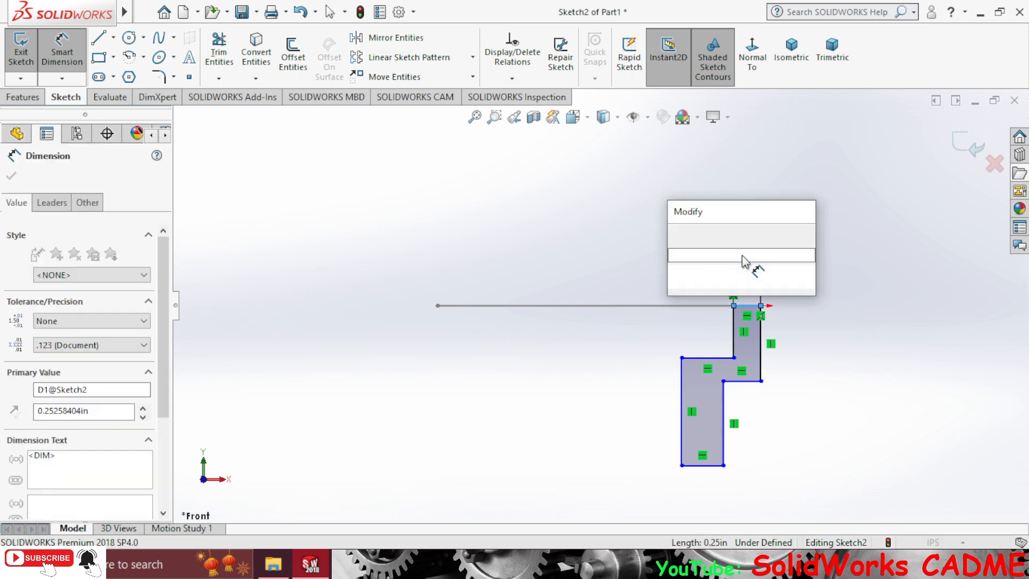
pyautogui.write('3/')
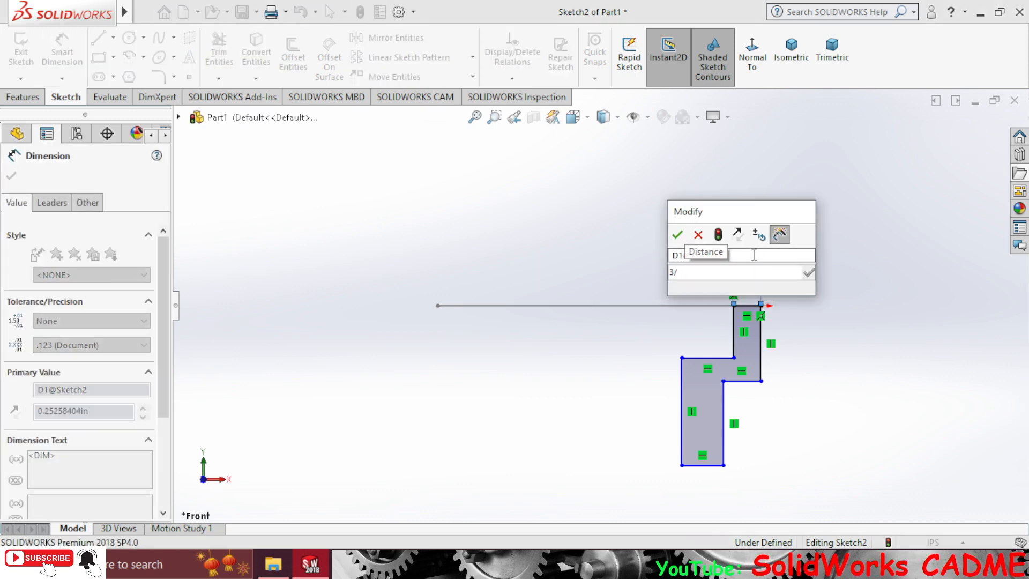
pyautogui.write('8')
pyautogui.press('Return')
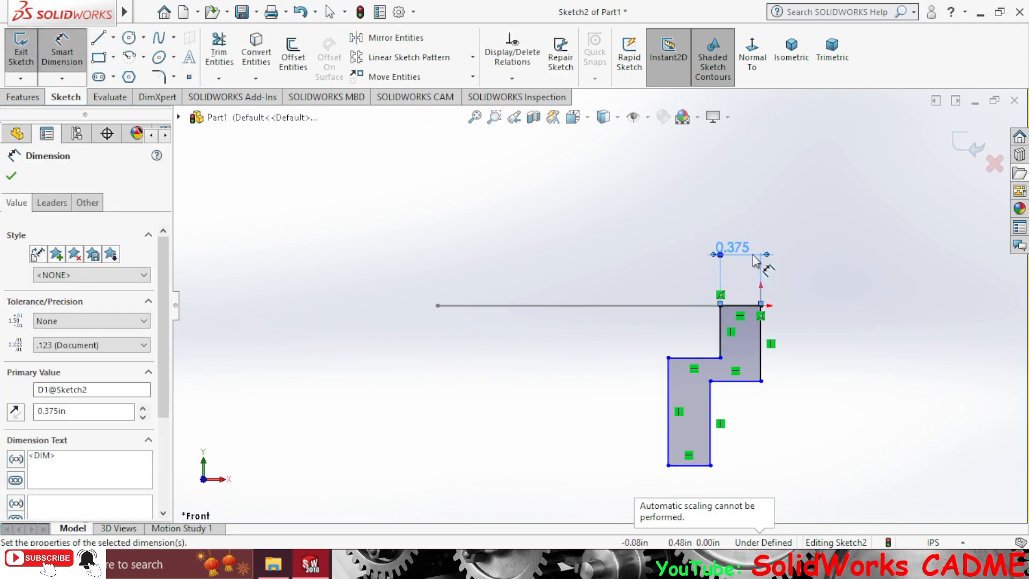
# - Dimension the bottom edge of the stepped profile to 3/8 in
pyautogui.click(688, 474)
pyautogui.click(689, 489)
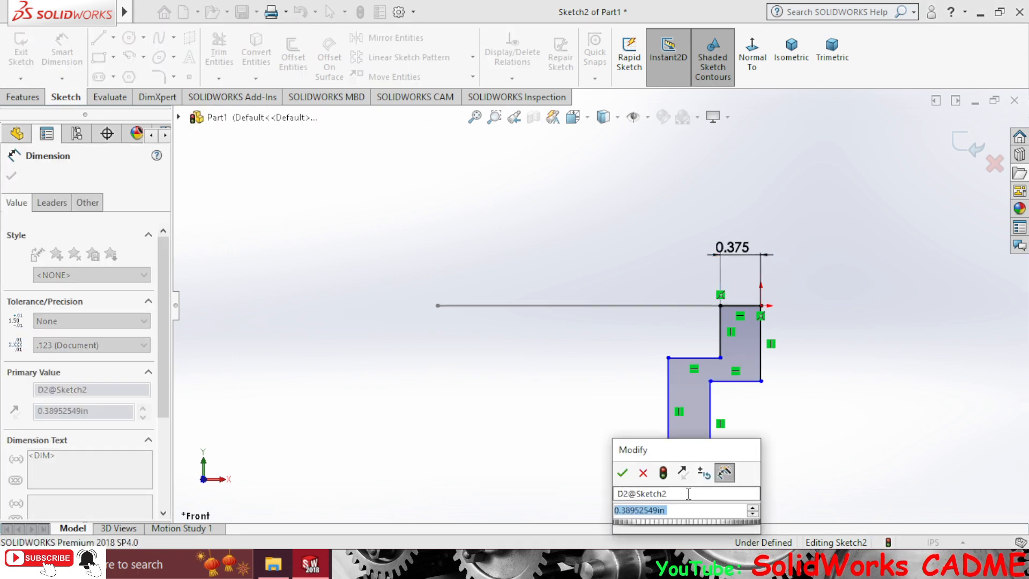
pyautogui.write('3/8')
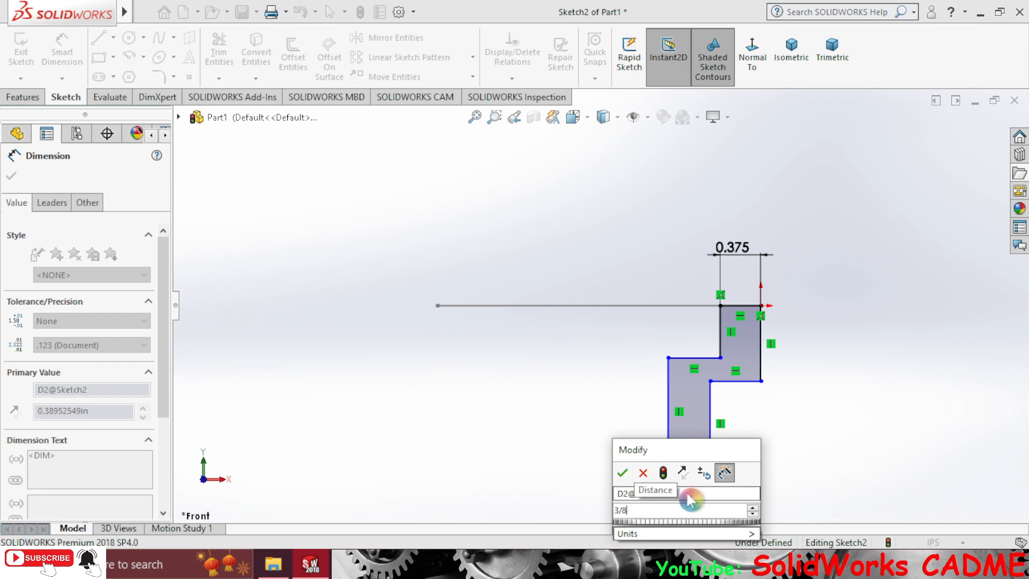
pyautogui.press('Return')
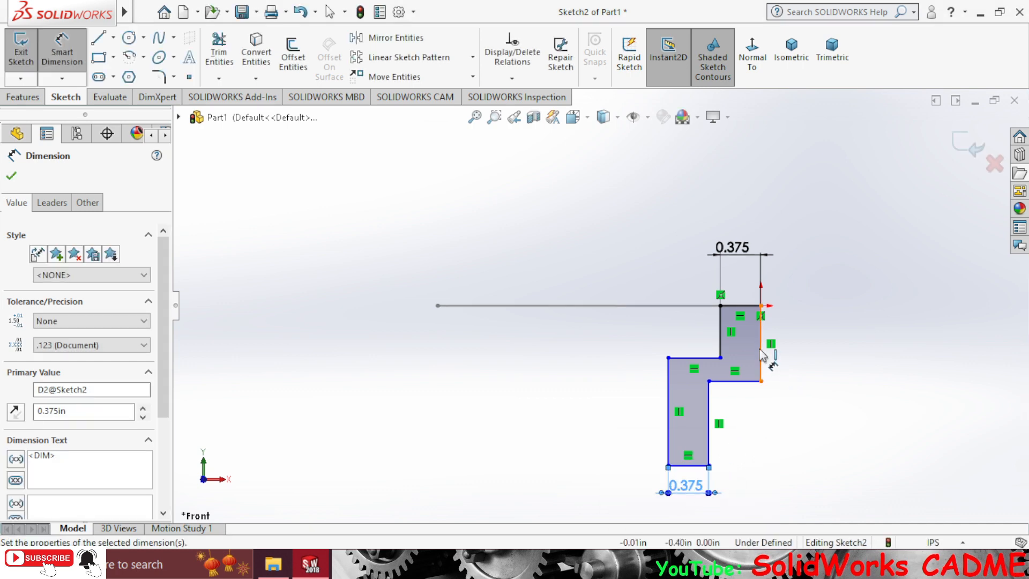
# - Dimension the profile's vertical edge running down from the origin to 0.75 in
pyautogui.click(762, 351)
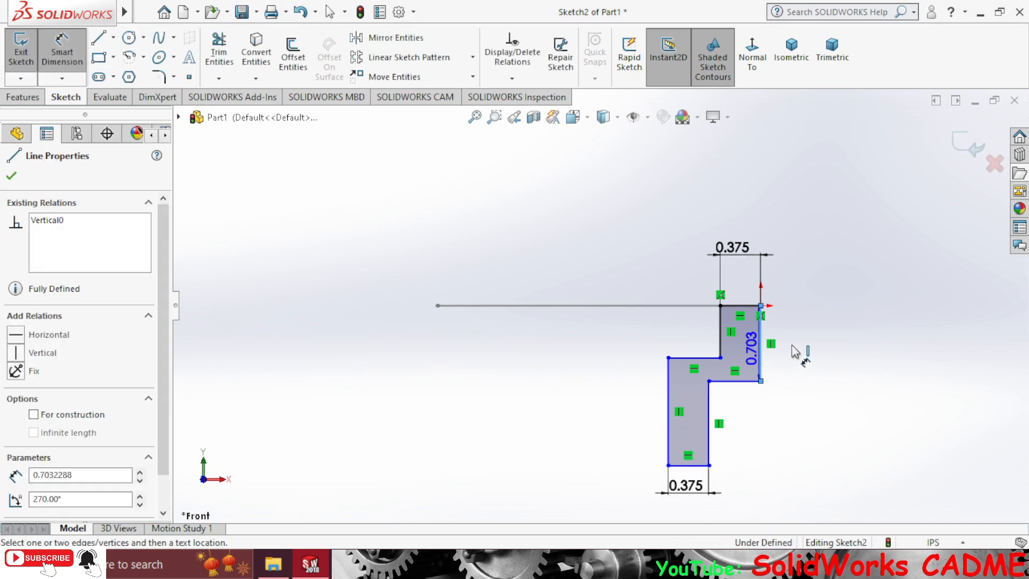
pyautogui.click(797, 352)
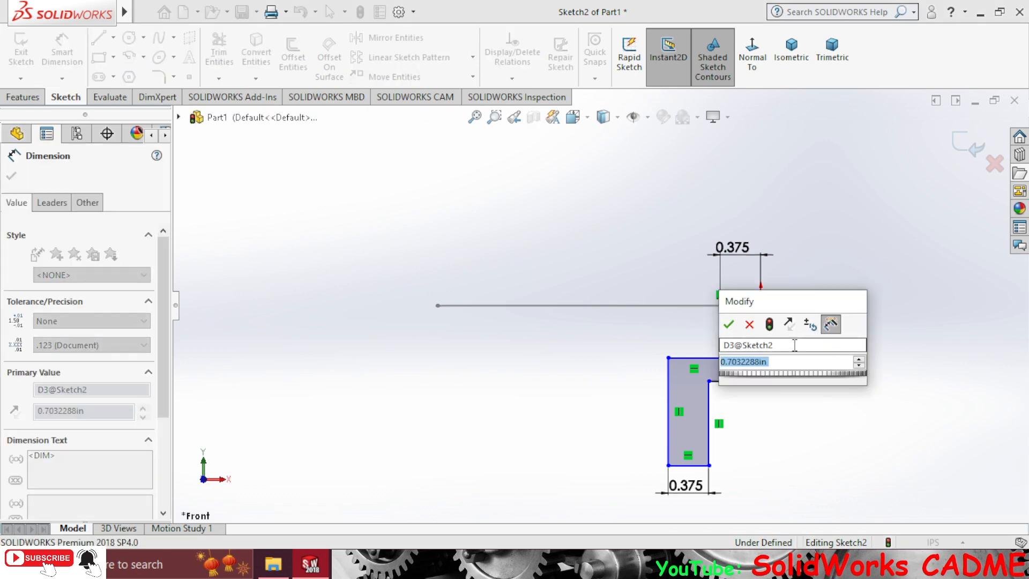
pyautogui.write('.75')
pyautogui.press('Return')
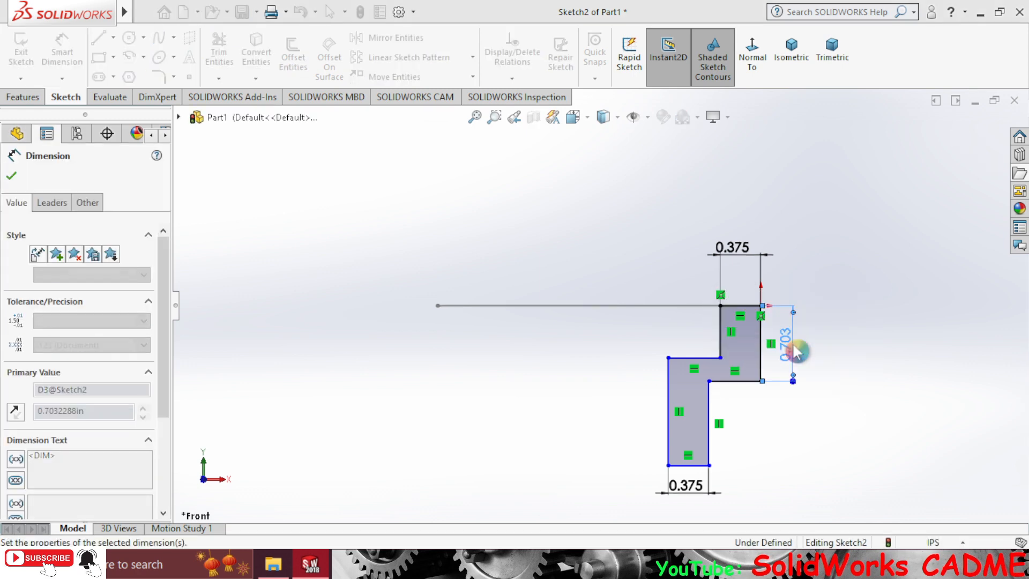
# - Dimension the lower right vertical edge of the profile, below the inner step, to 0.75 in
pyautogui.click(711, 417)
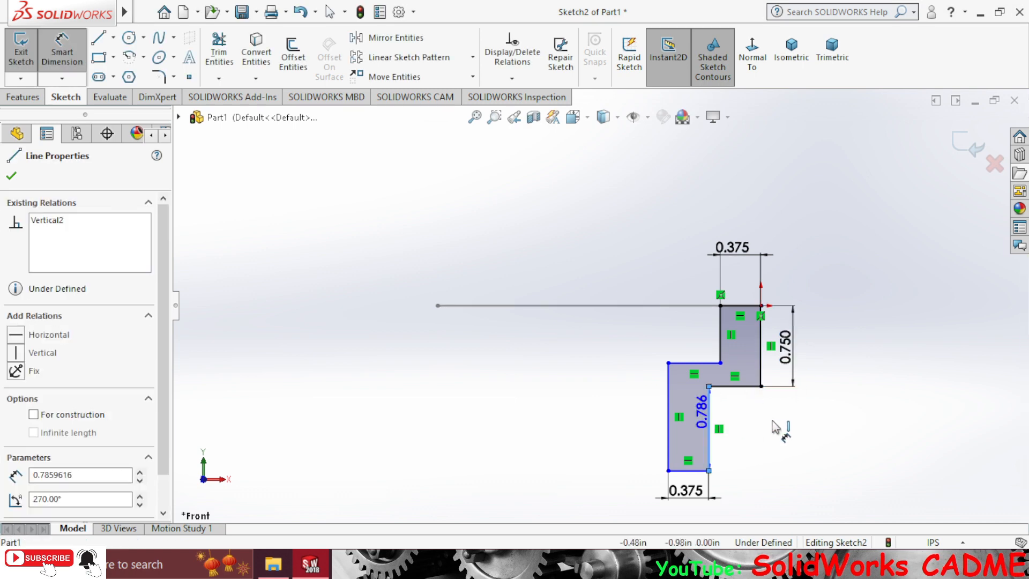
pyautogui.click(797, 426)
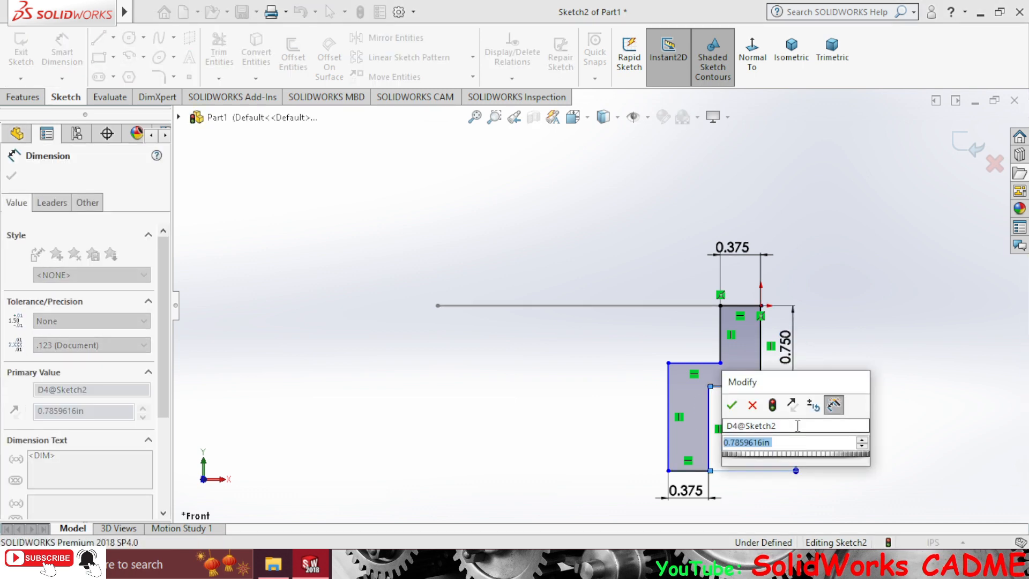
pyautogui.write('.75')
pyautogui.press('Return')
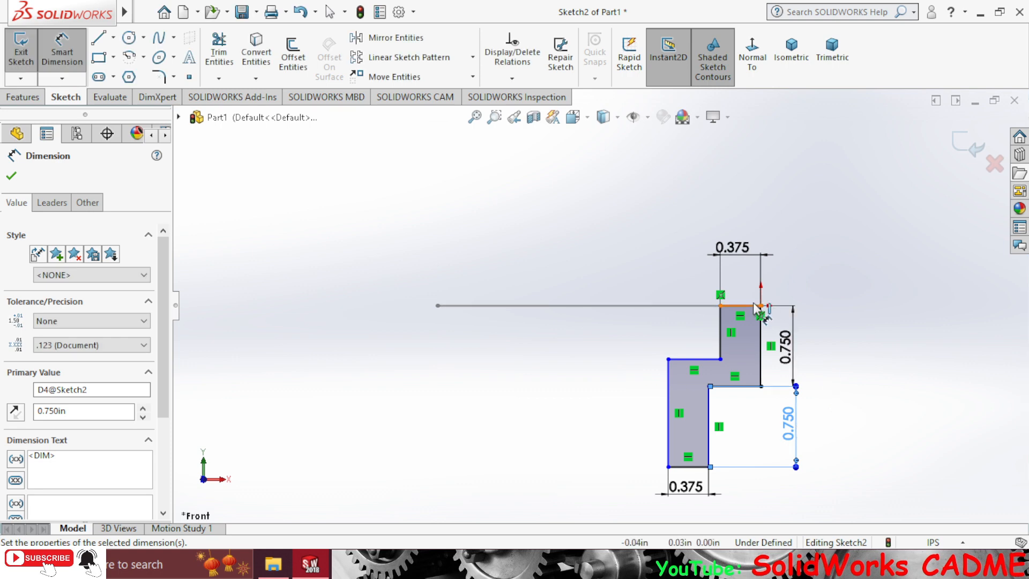
# - Dimension the vertical distance between the profile's two horizontal step edges as (3/4)-(3/8) in
pyautogui.click(722, 386)
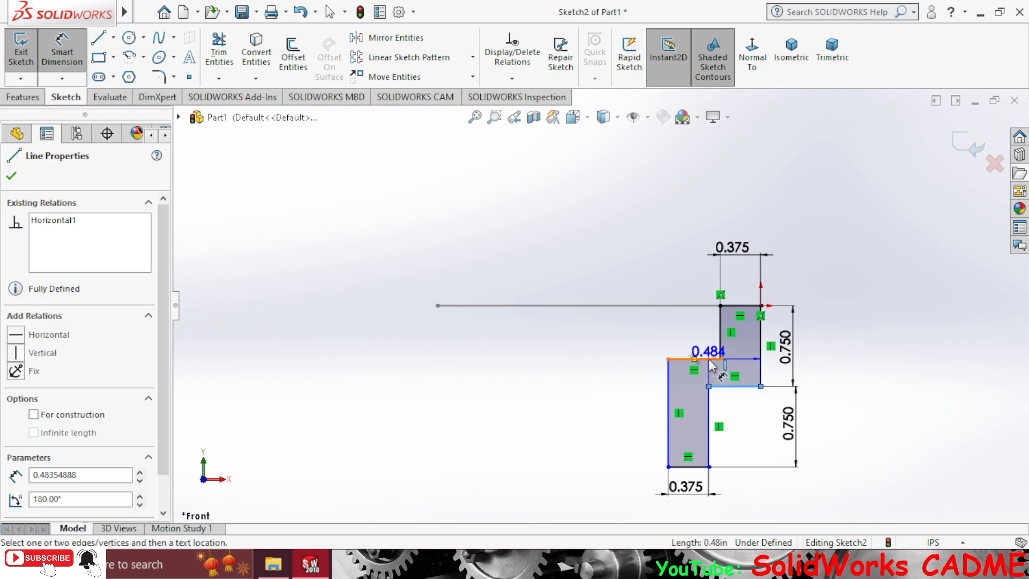
pyautogui.click(710, 360)
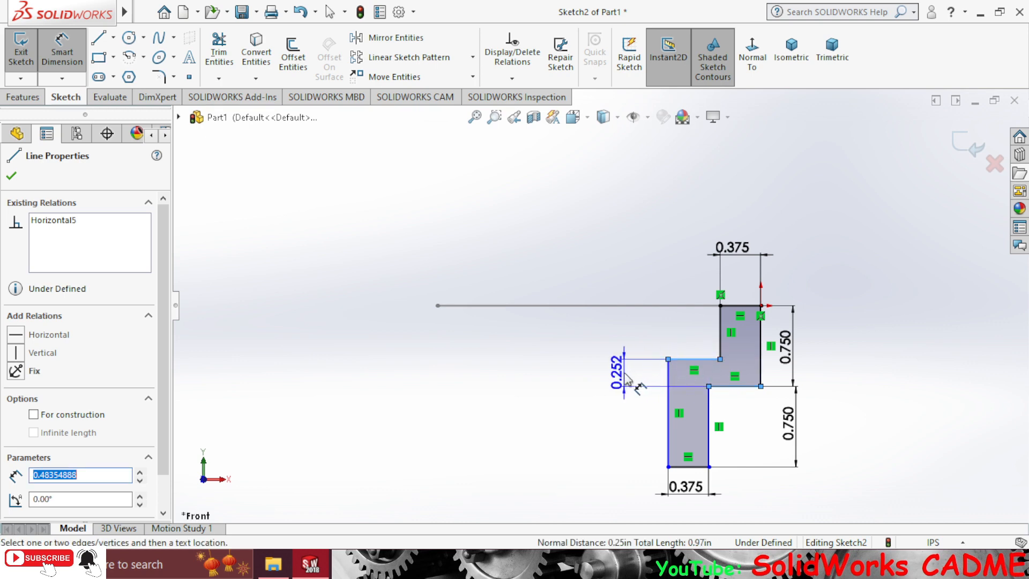
pyautogui.click(627, 378)
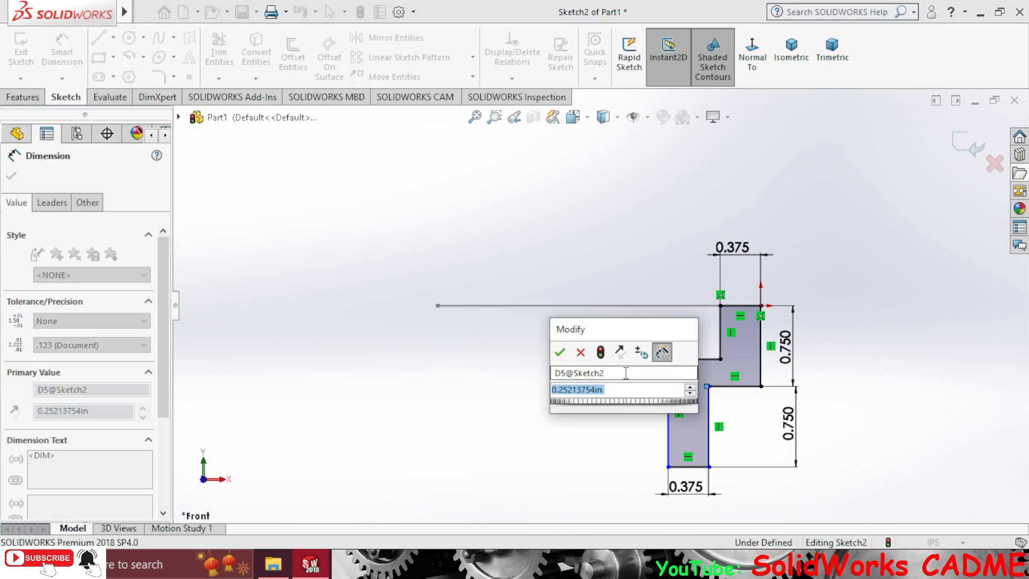
pyautogui.write('(')
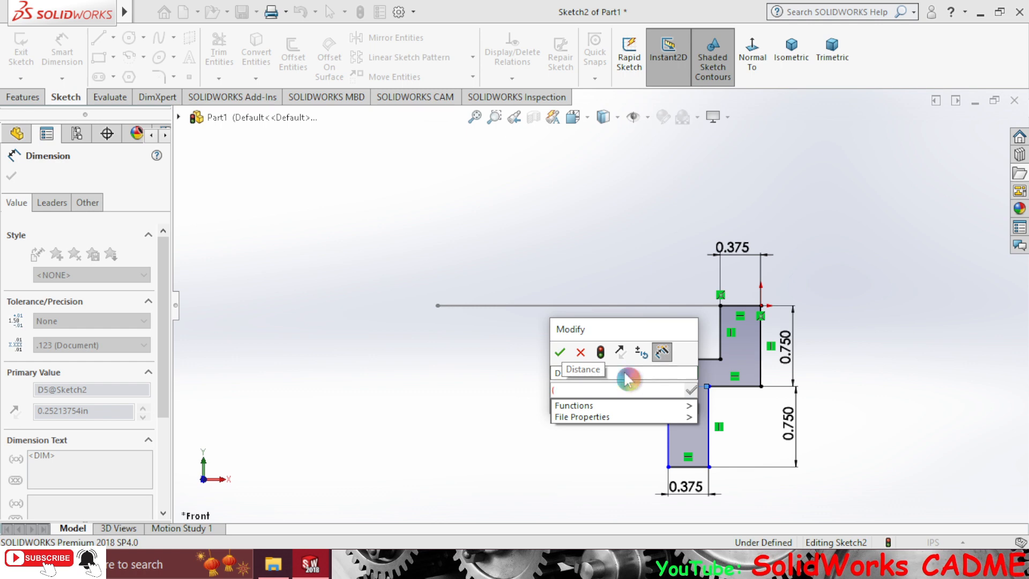
pyautogui.write('3/4)-')
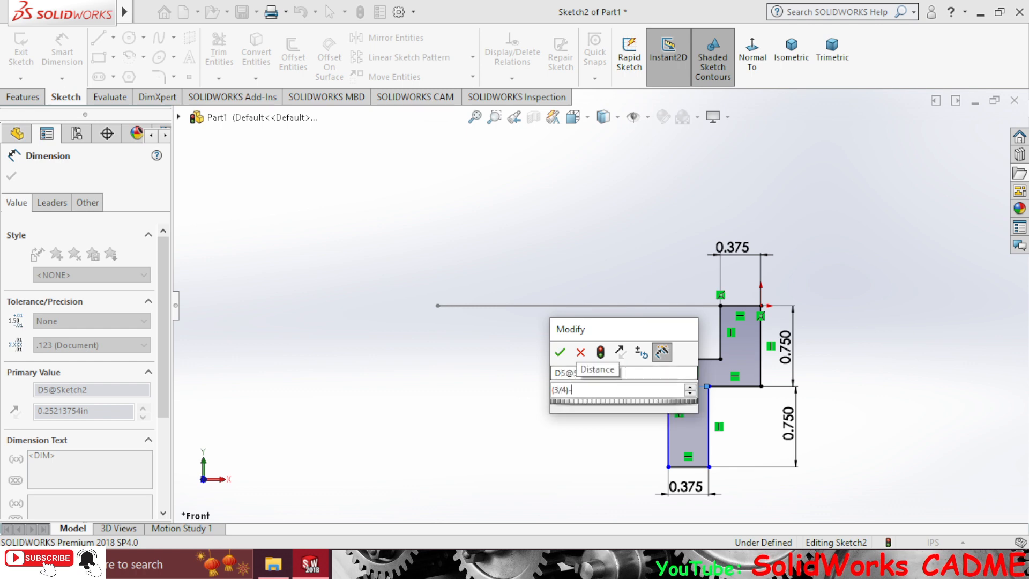
pyautogui.write('(1/2)')
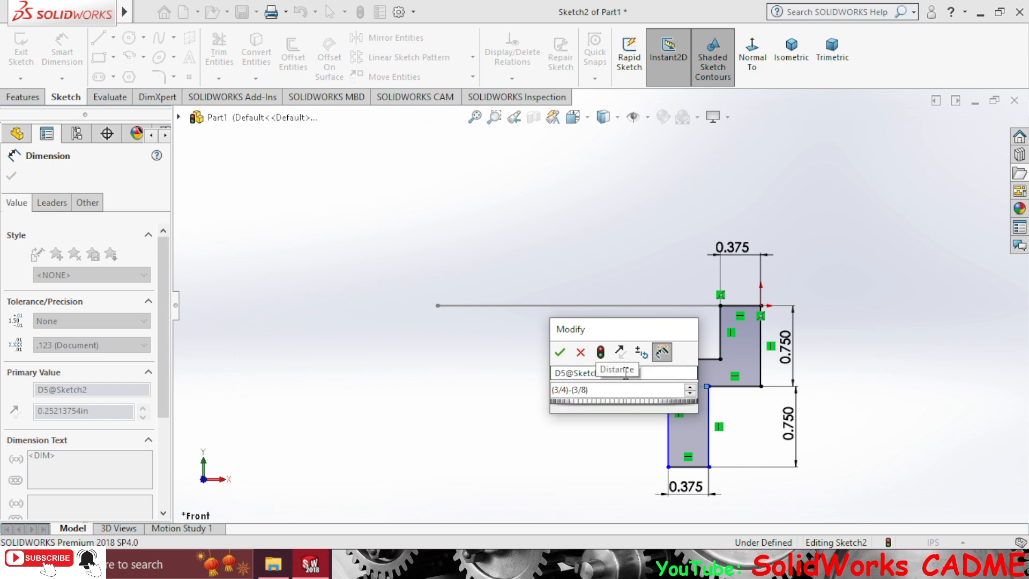
pyautogui.press('Return')
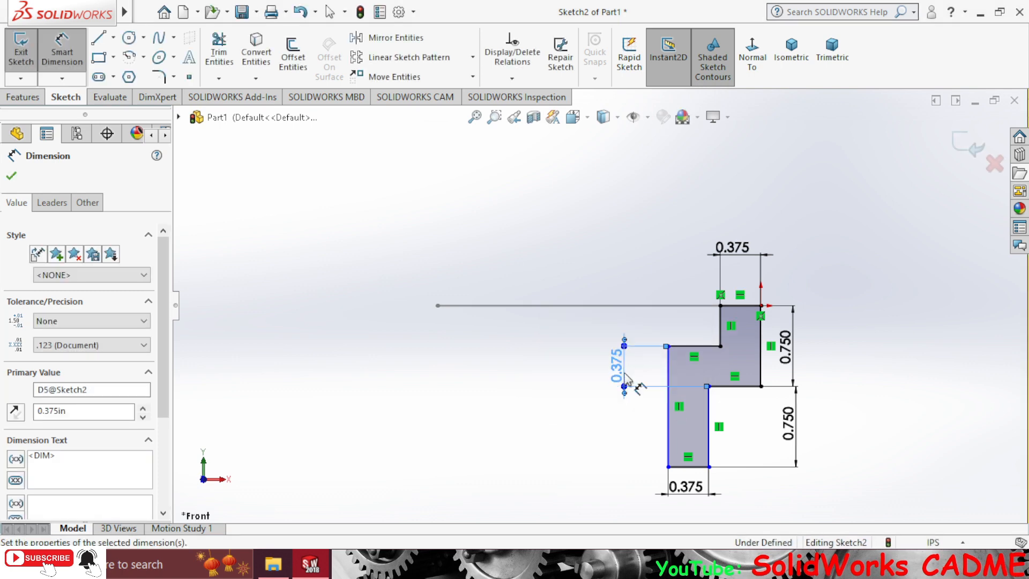
# - Add a driven dimension to the stepped profile's short upper inner vertical edge
pyautogui.click(720, 324)
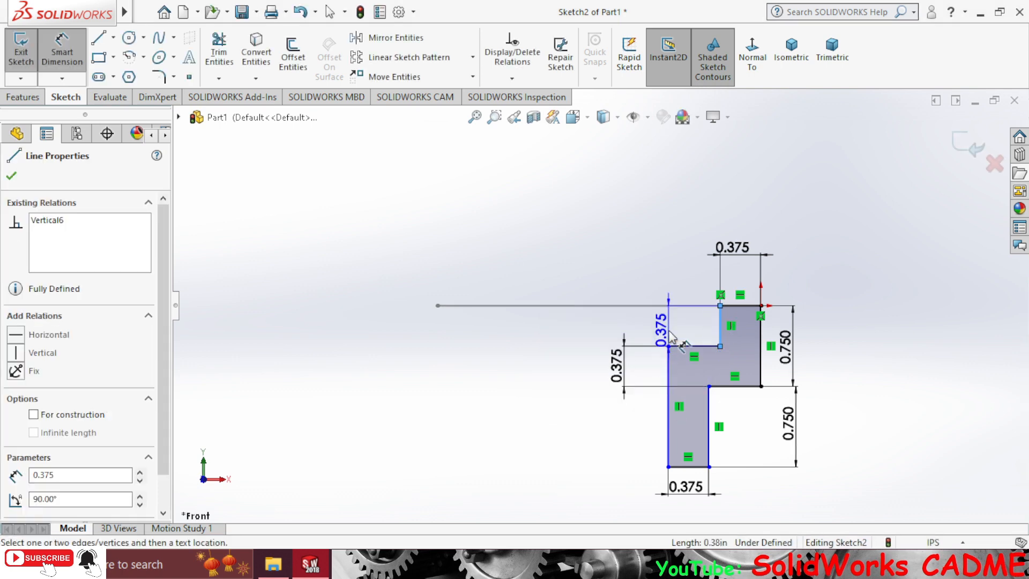
pyautogui.click(664, 324)
pyautogui.click(601, 274)
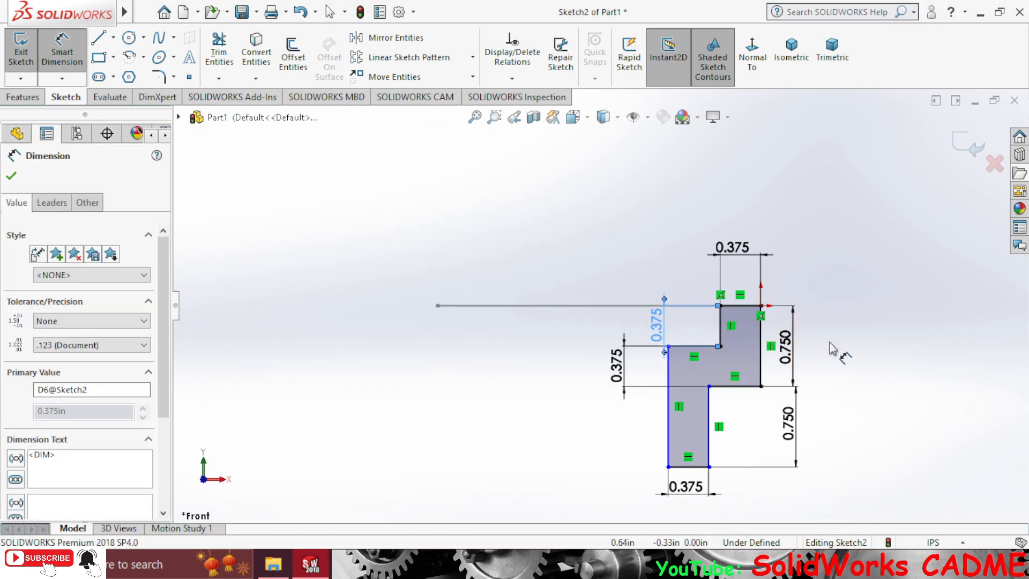
pyautogui.doubleClick(663, 336)
pyautogui.click(604, 280)
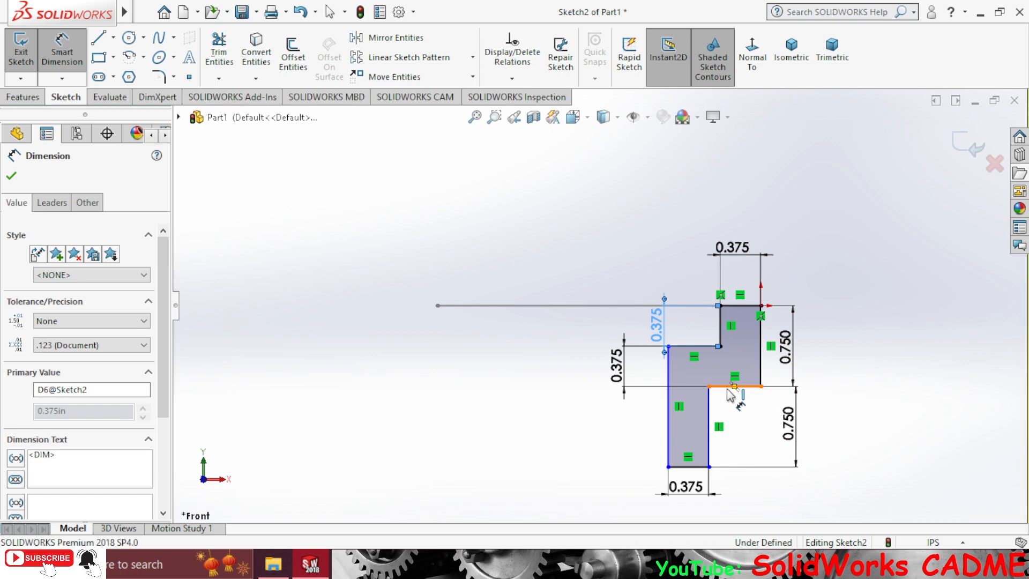
# - Dimension the profile's lower horizontal step edge, beneath the origin, to 0.5 in
pyautogui.click(730, 387)
pyautogui.click(737, 421)
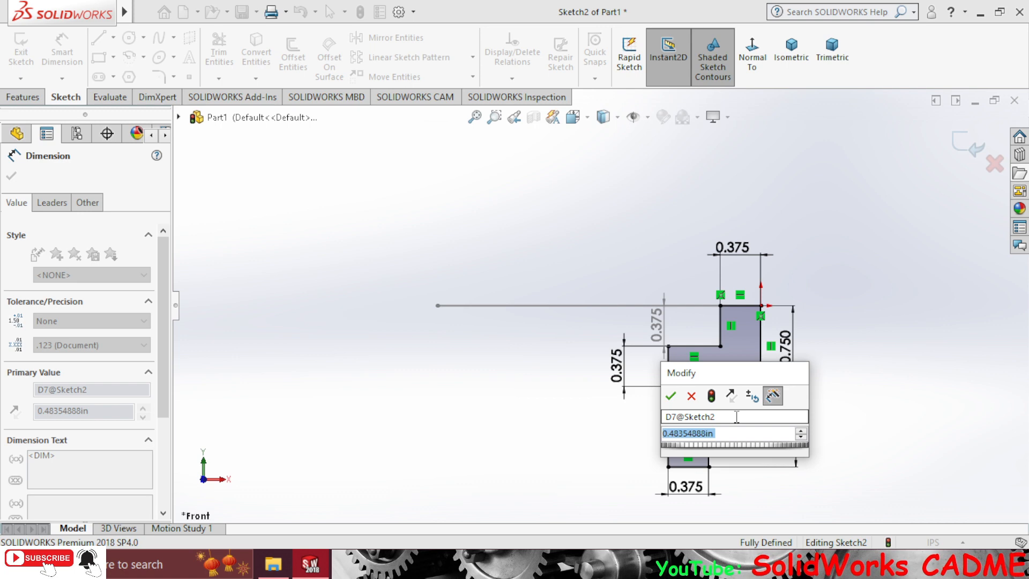
pyautogui.write('.5')
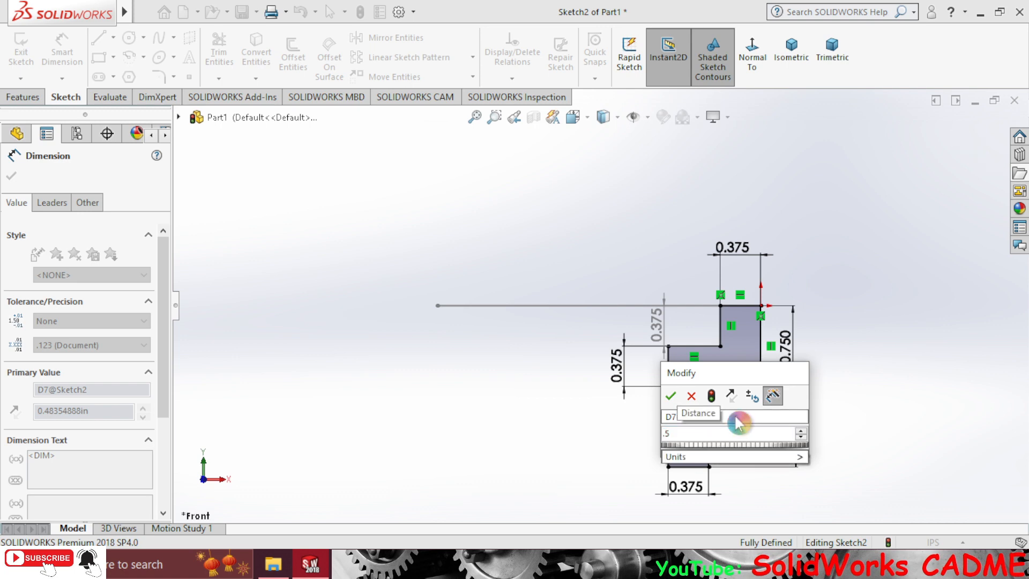
pyautogui.press('Return')
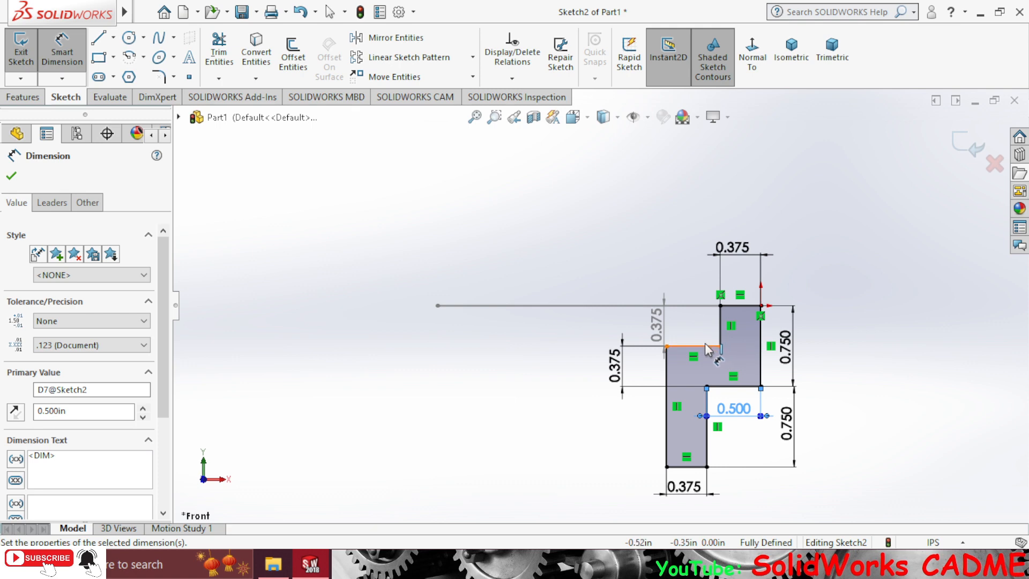
pyautogui.click(706, 347)
pyautogui.click(689, 321)
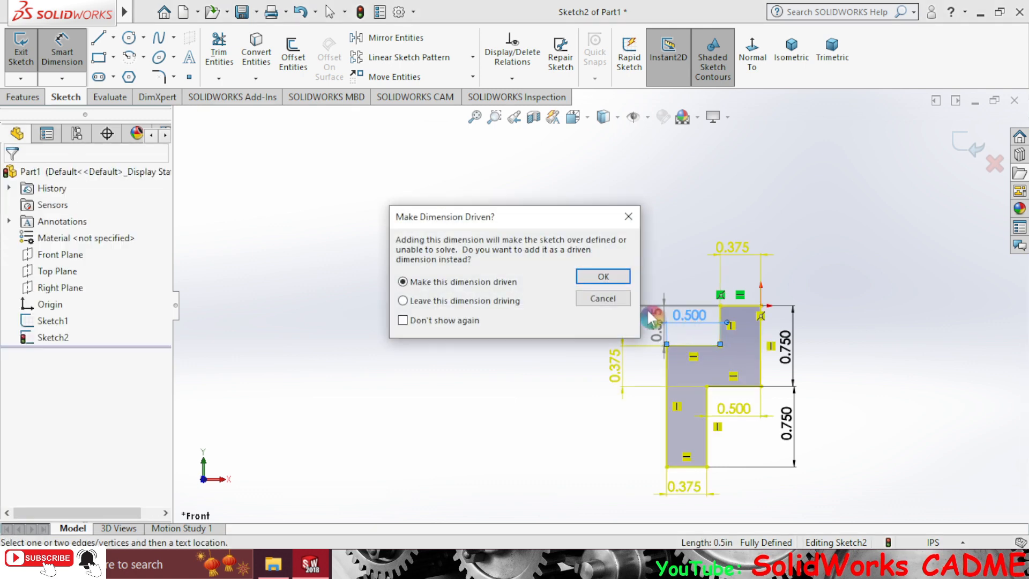
pyautogui.click(629, 216)
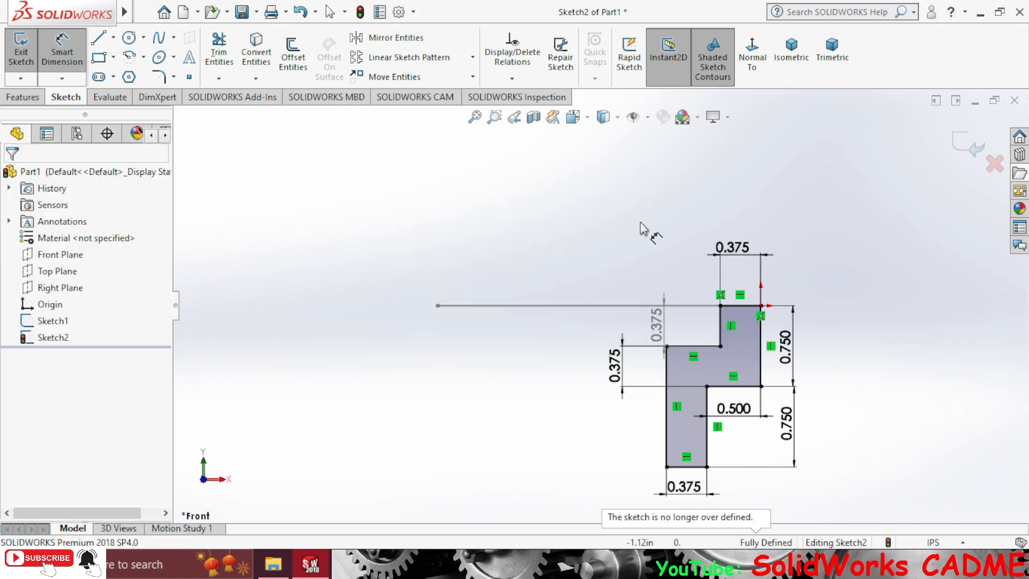
# - Delete the driven dimension on the upper inner vertical edge and exit the profile sketch
pyautogui.doubleClick(661, 325)
pyautogui.click(603, 281)
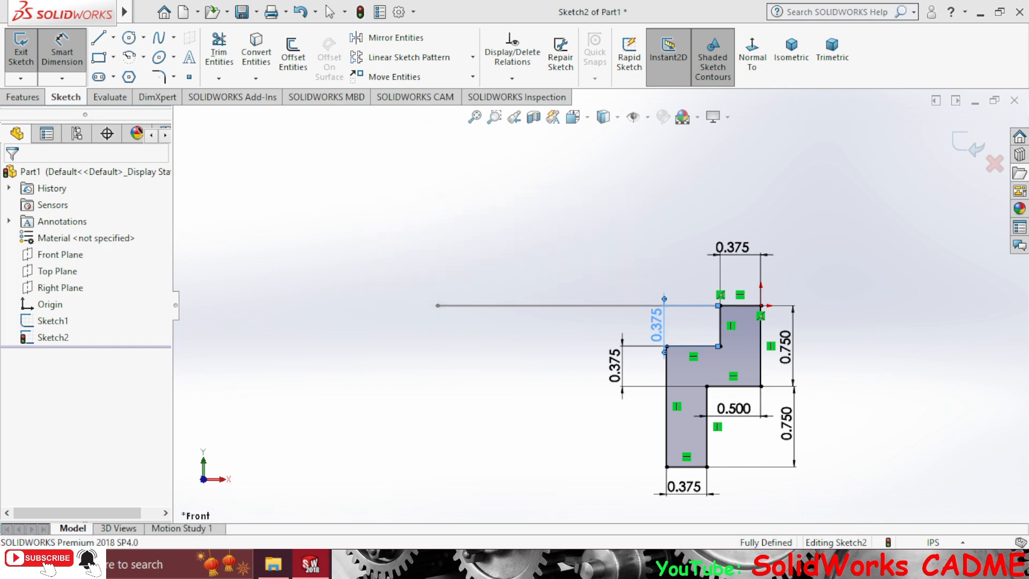
pyautogui.press('Delete')
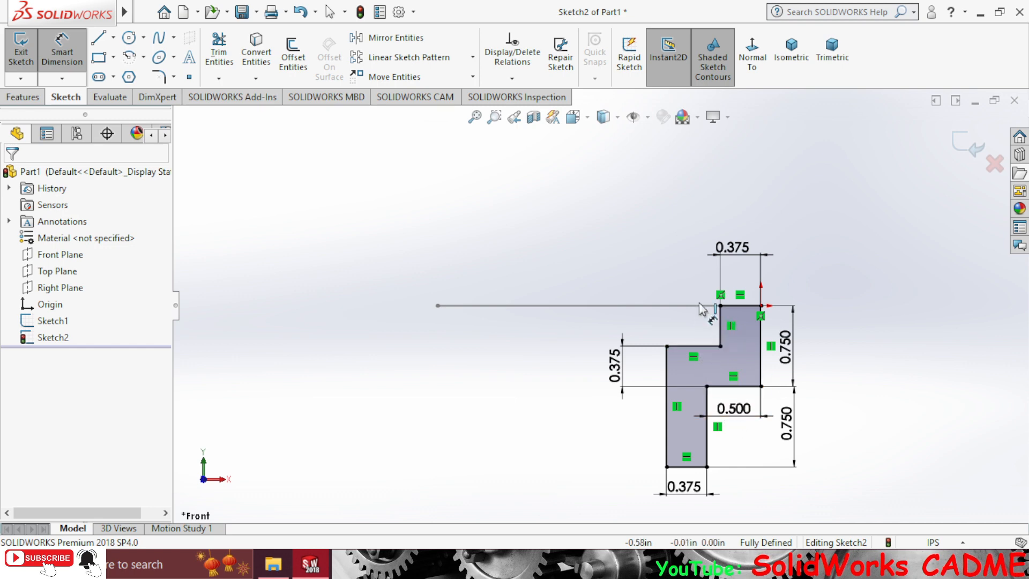
pyautogui.click(973, 155)
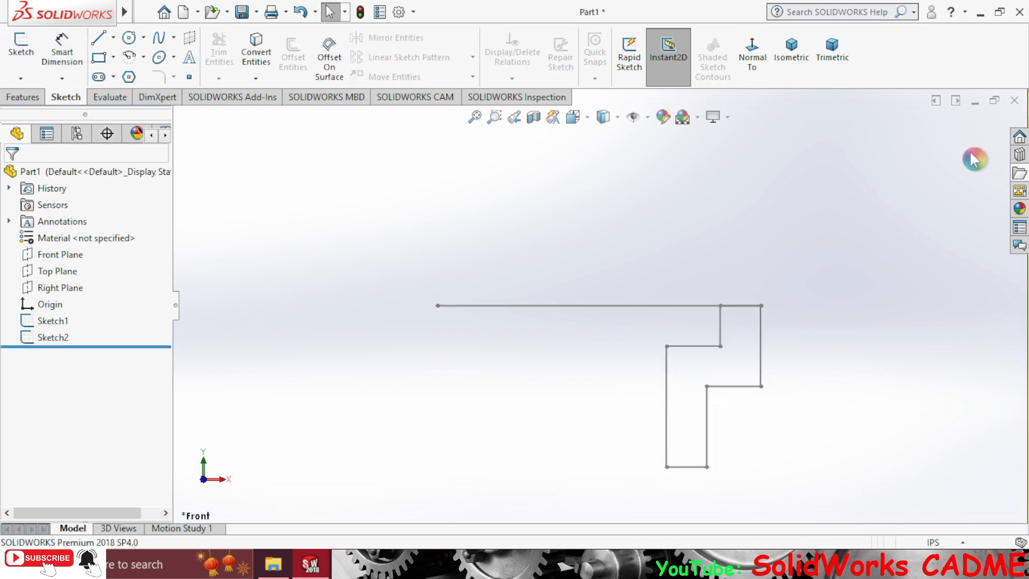
# - Create a Swept Boss/Base using Sketch2 as the profile and Sketch1 as the path
pyautogui.click(32, 97)
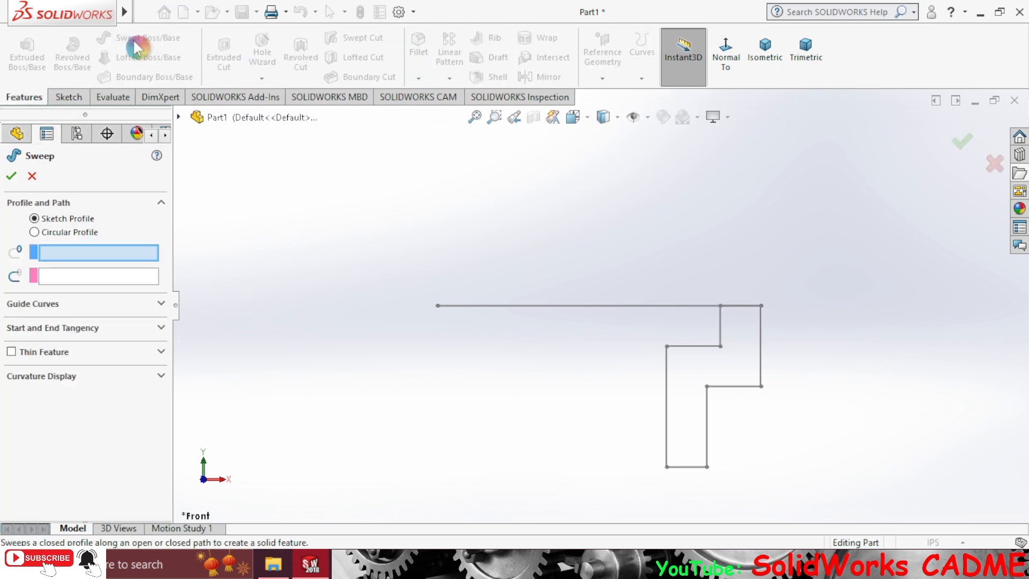
pyautogui.click(765, 59)
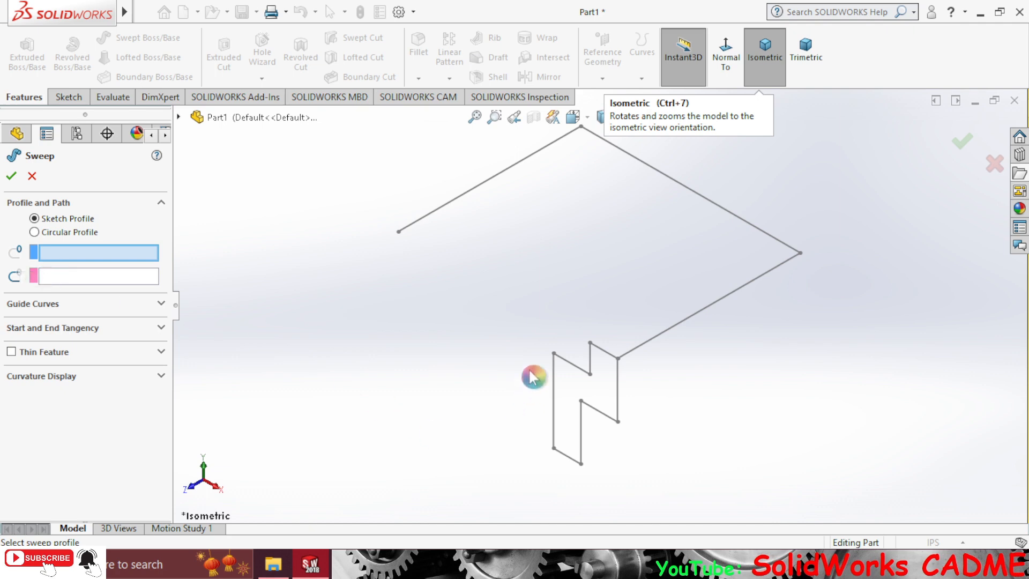
pyautogui.click(180, 119)
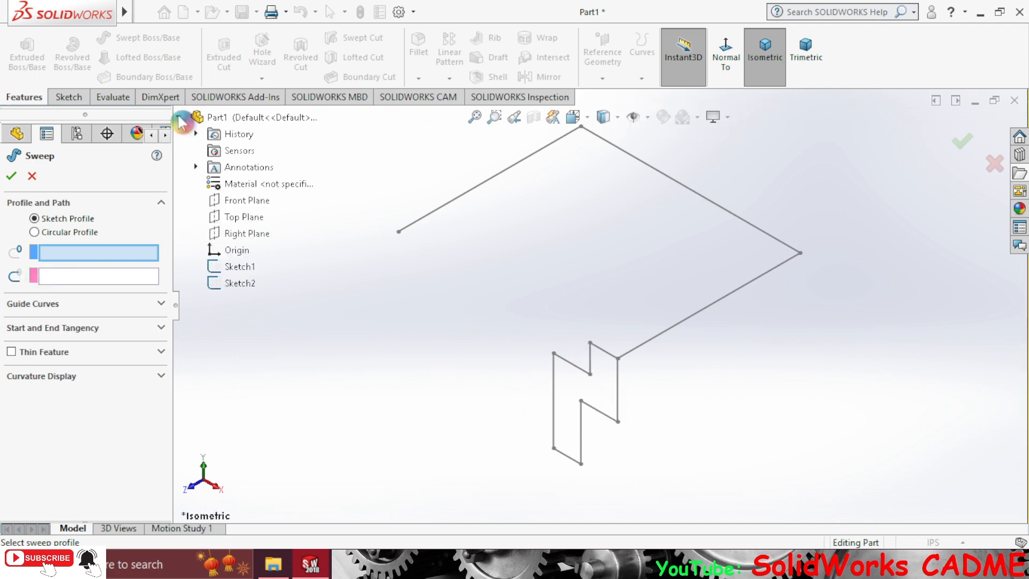
pyautogui.click(232, 288)
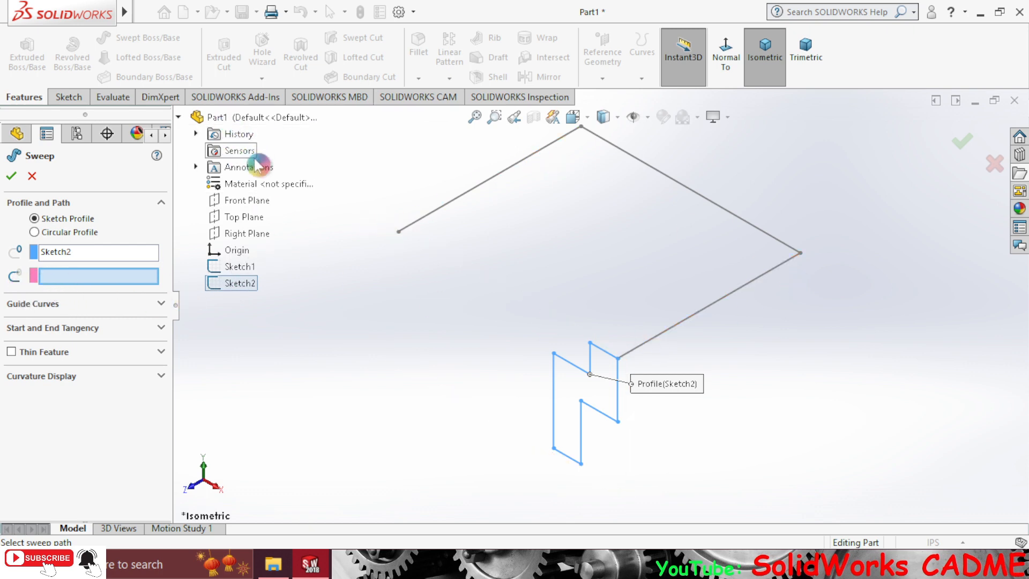
pyautogui.click(228, 267)
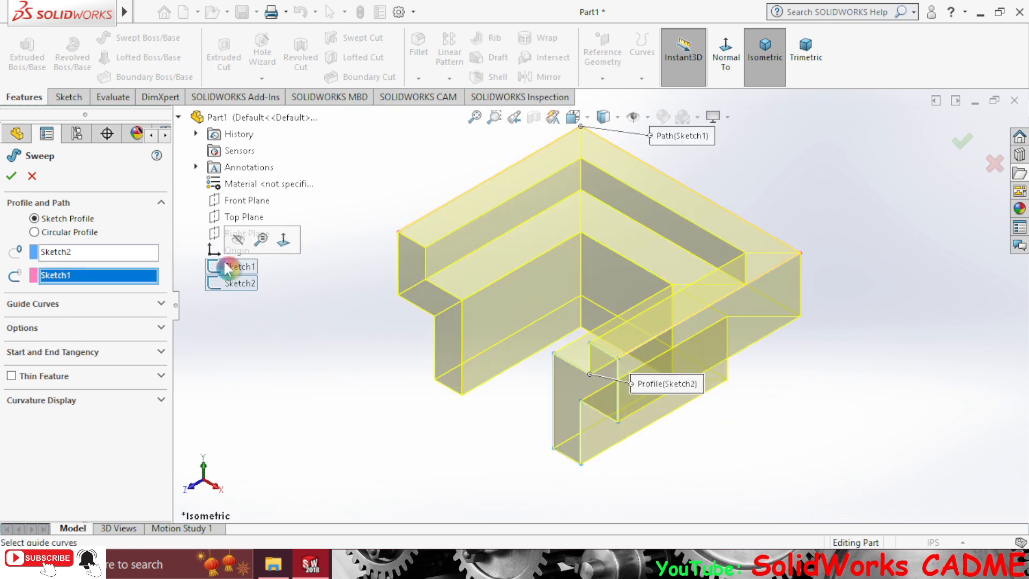
pyautogui.click(968, 146)
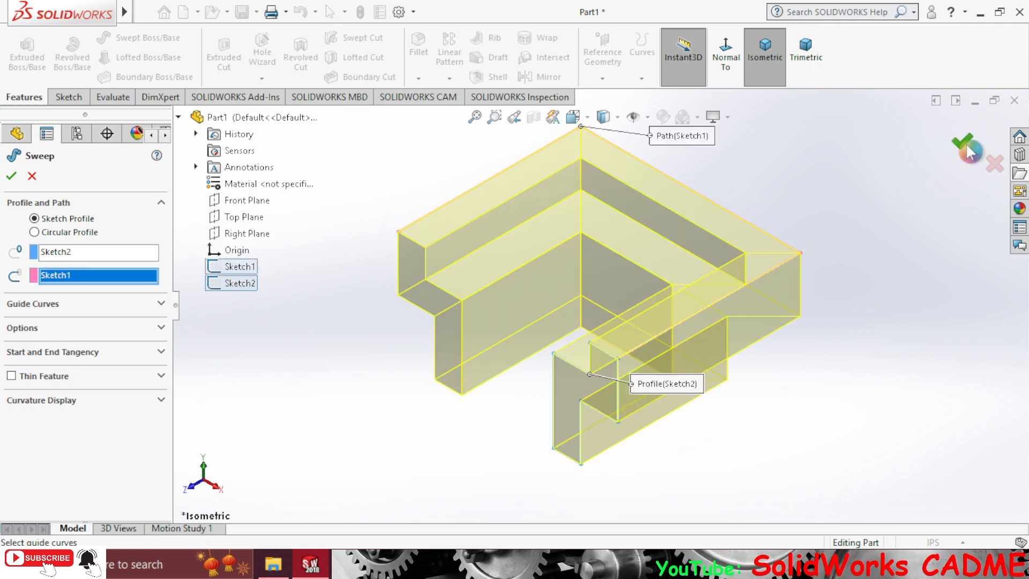
pyautogui.click(10, 185)
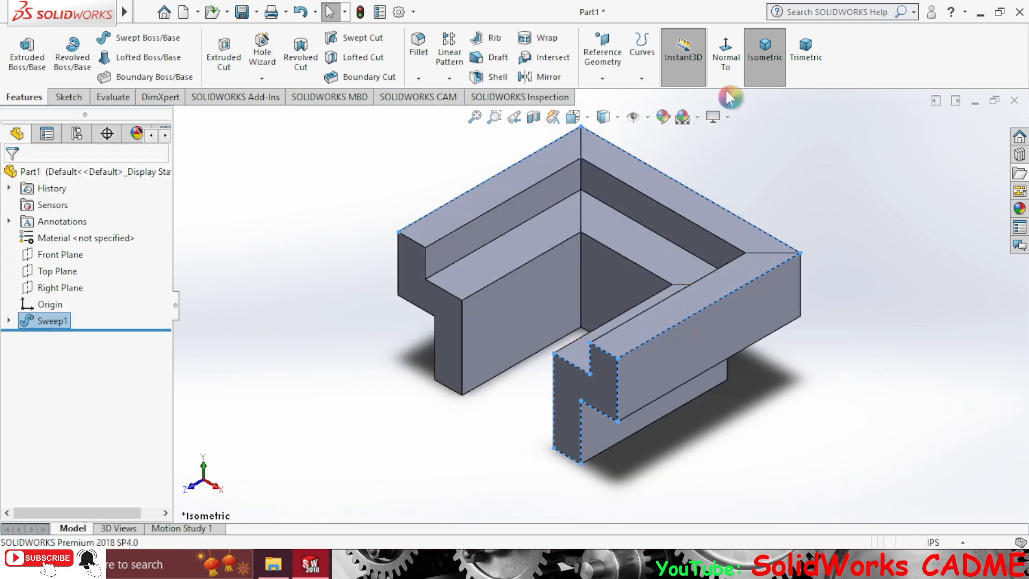
# - Show the swept part in Trimetric view with the Cartoon display effect turned on
pyautogui.click(805, 54)
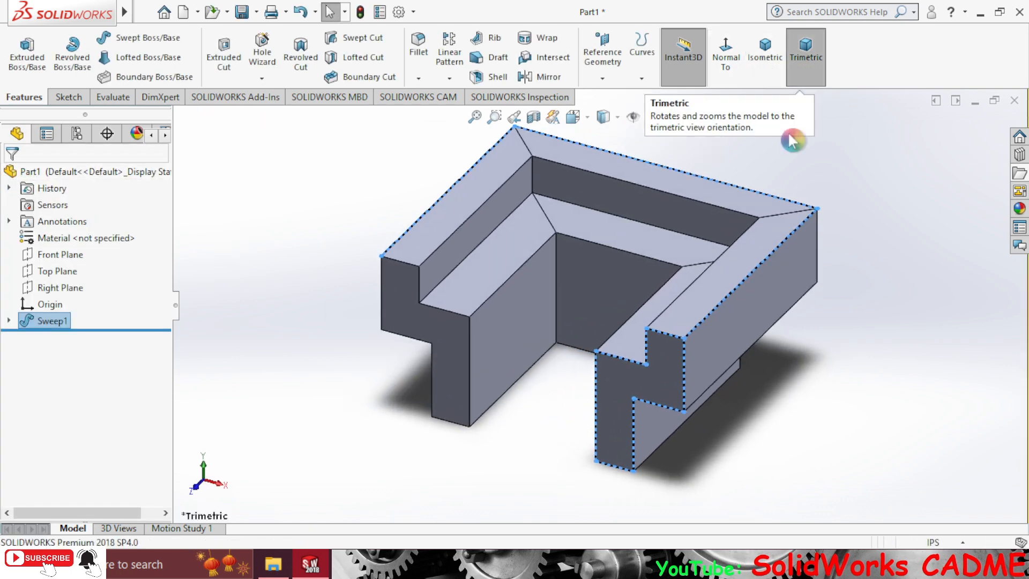
pyautogui.click(792, 141)
pyautogui.click(713, 117)
pyautogui.click(729, 193)
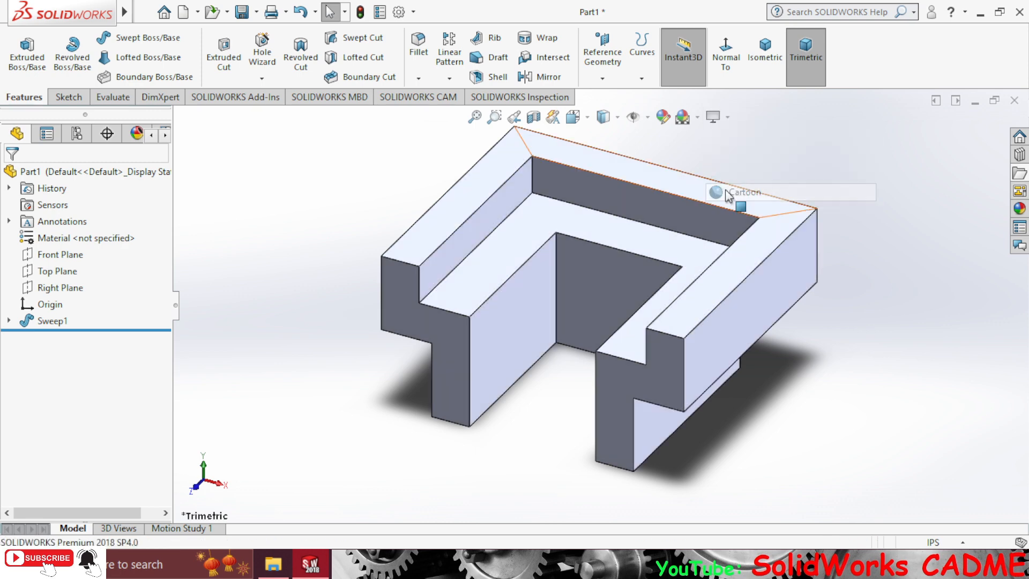
# - Examine the swept part from other angles and turn off the Cartoon display effect
pyautogui.click(767, 59)
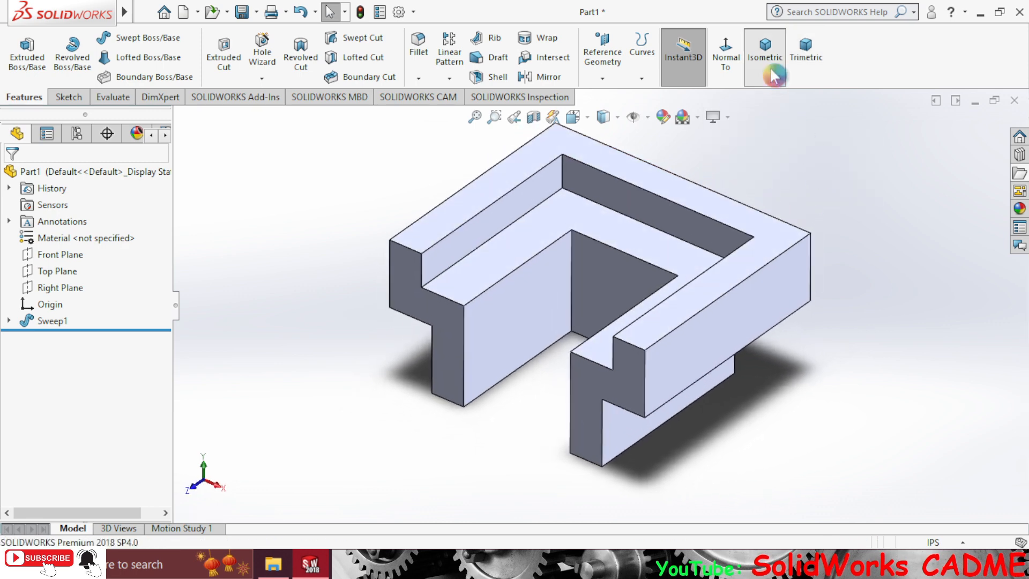
pyautogui.click(800, 70)
pyautogui.moveTo(811, 313)
pyautogui.mouseDown(button='middle')
pyautogui.moveTo(830, 295)
pyautogui.moveTo(813, 313)
pyautogui.mouseUp(button='middle')
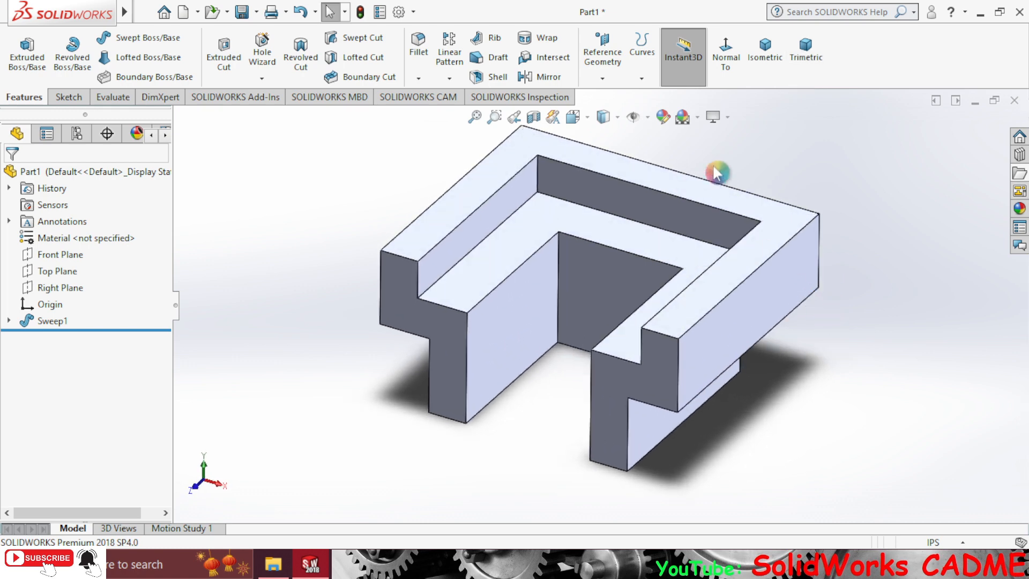
pyautogui.click(713, 117)
pyautogui.click(734, 192)
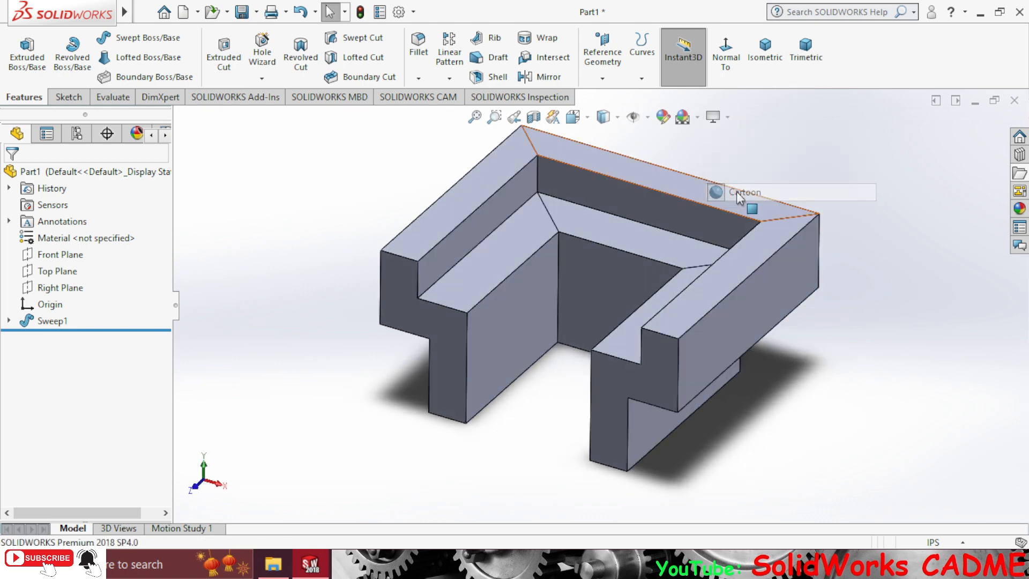